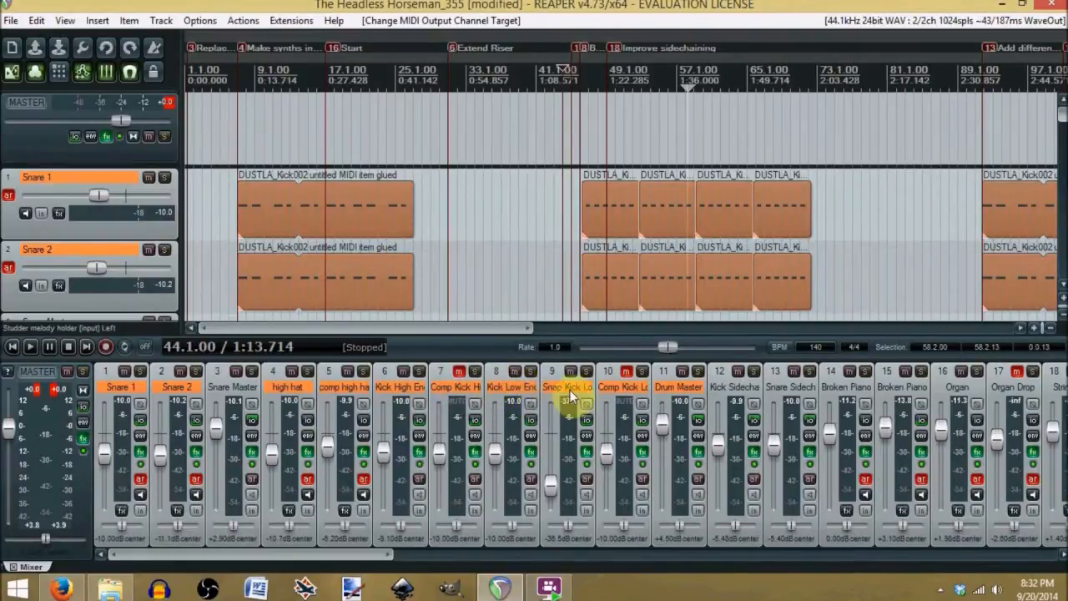
Open the routing window of the Kick Sidechaining track and look over its track and parent channel settings
click(677, 386)
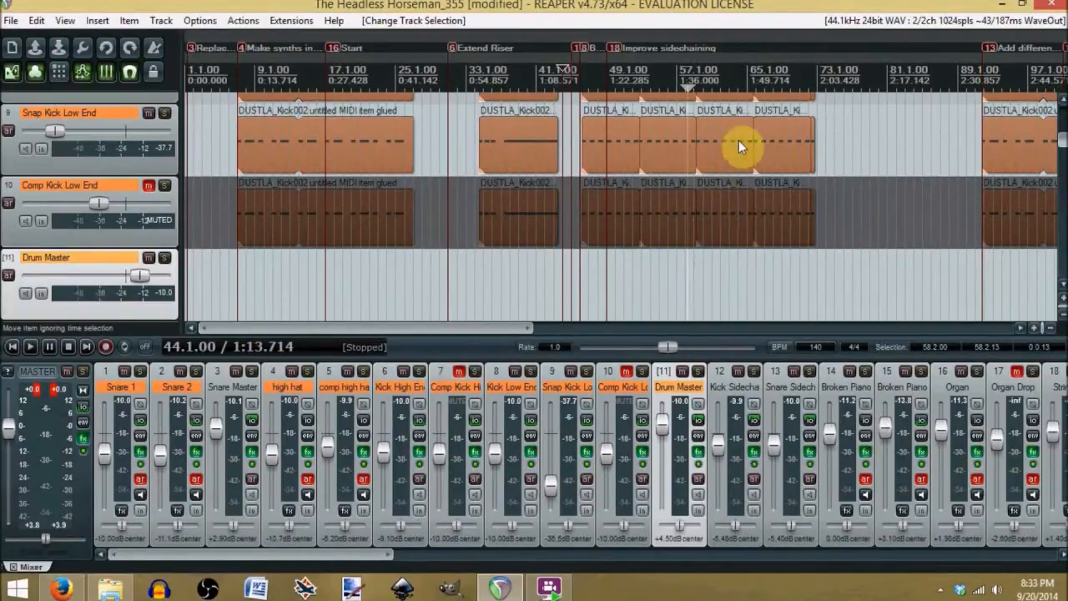
click(717, 392)
click(753, 419)
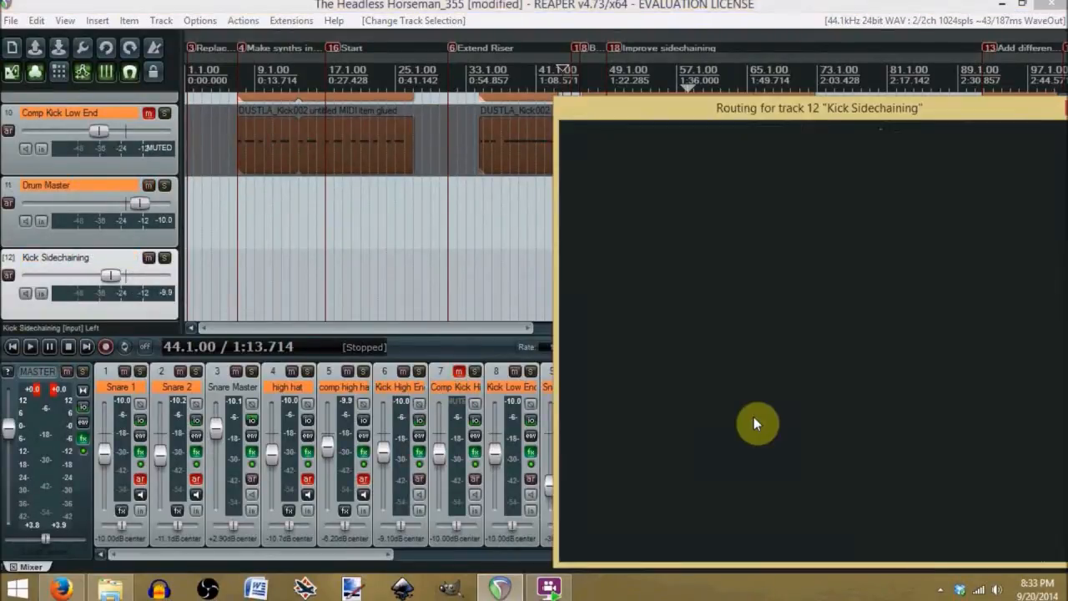
drag(911, 98, 834, 79)
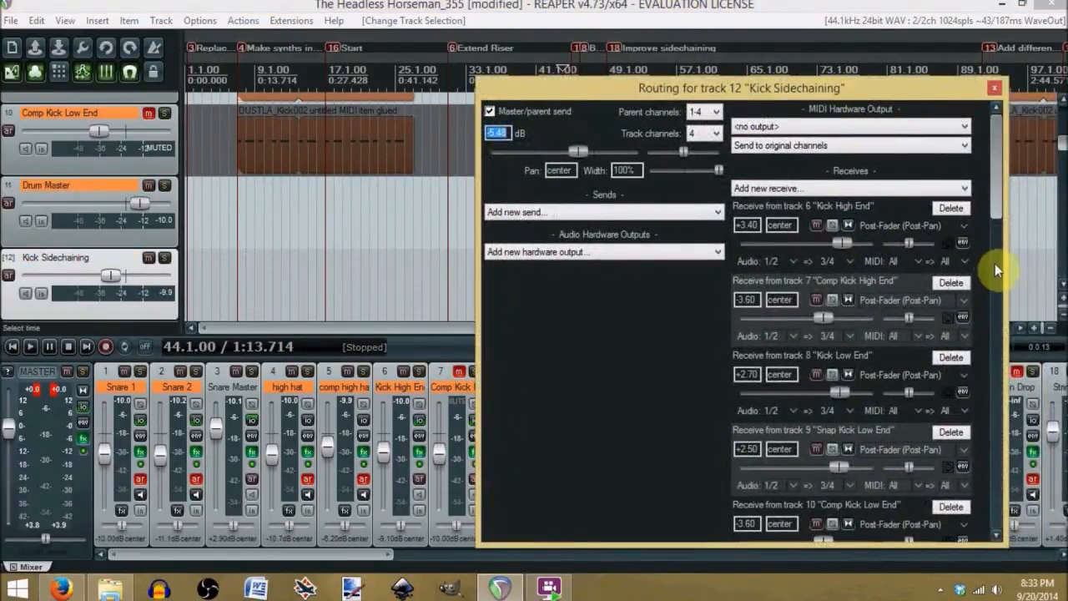
drag(995, 185, 1065, 144)
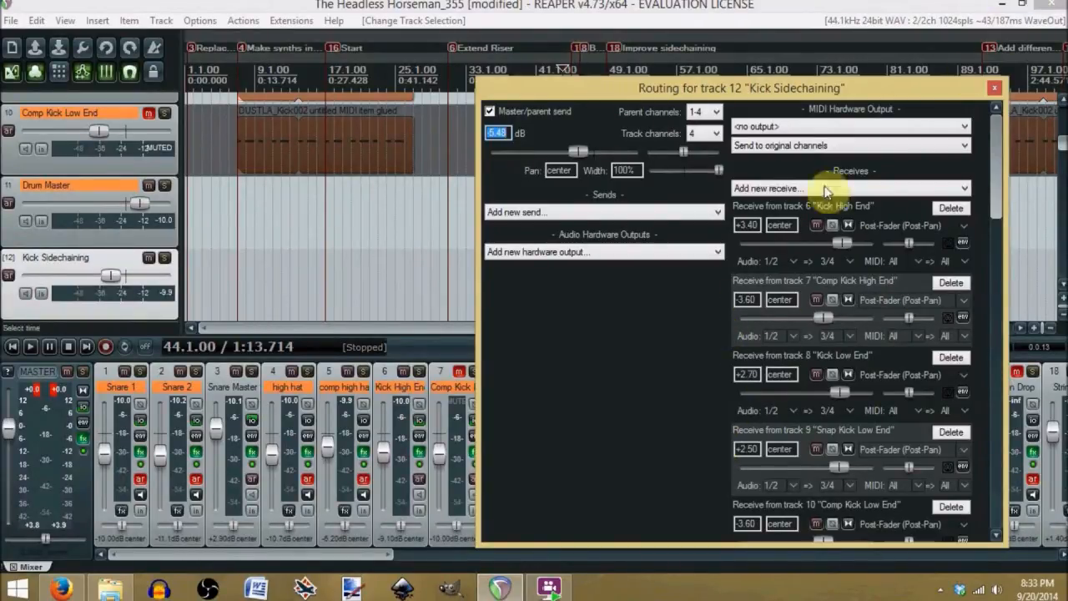
Examine the receives from the kick tracks in the Kick Sidechaining routing, checking their source and destination audio channels
scroll(1000, 180, down, 1)
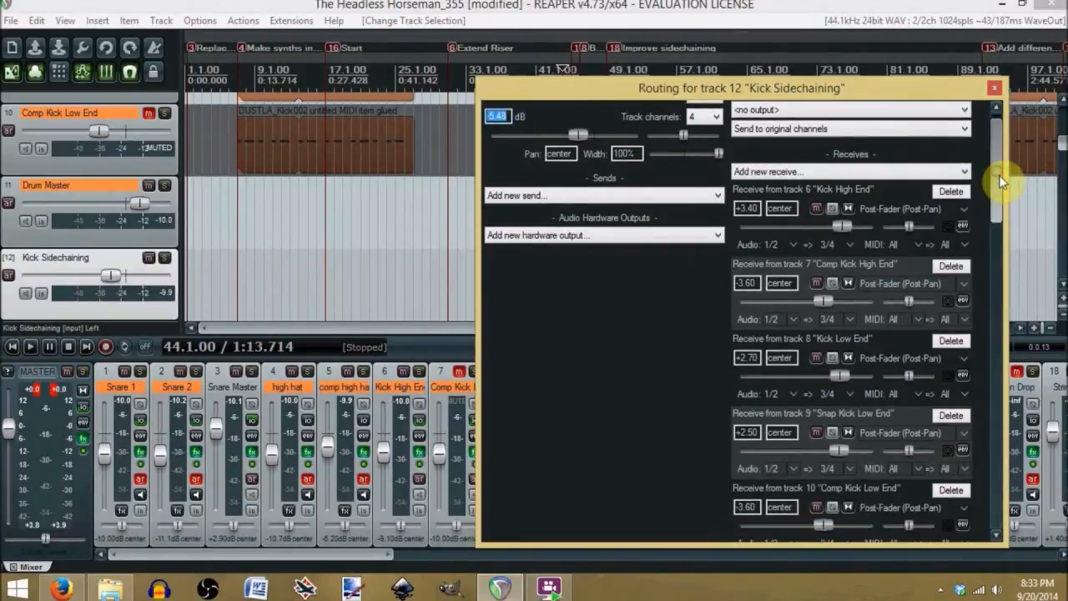
scroll(1001, 184, down, 3)
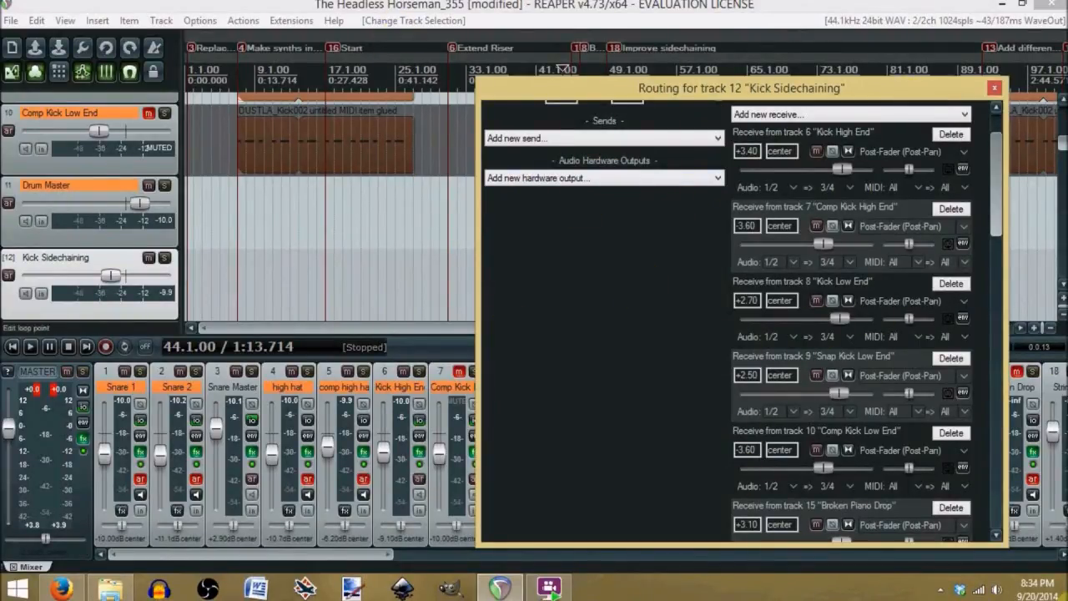
drag(784, 88, 730, 113)
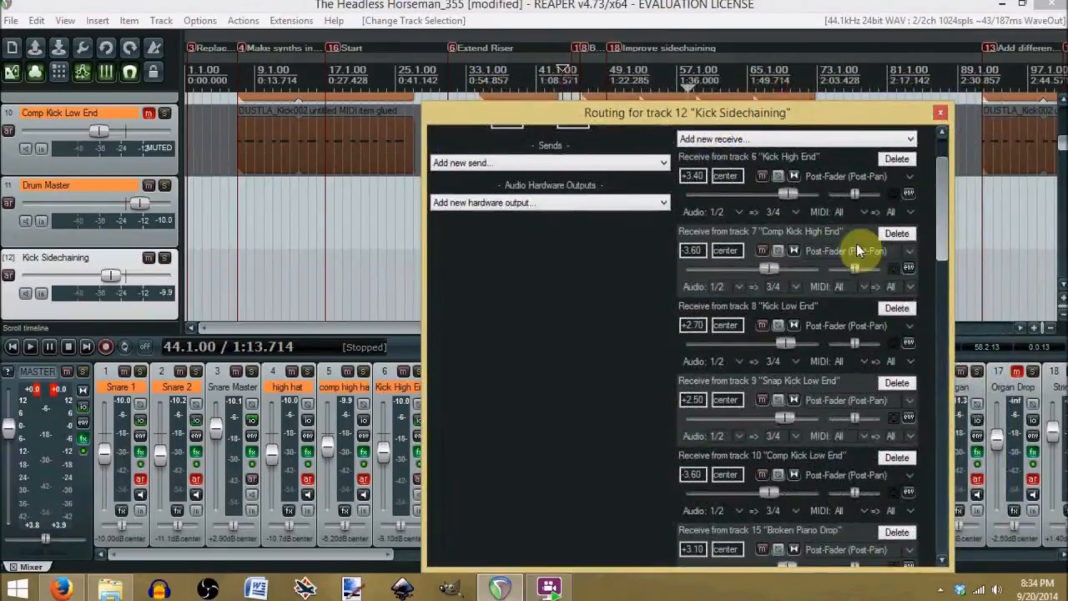
scroll(936, 193, up, 3)
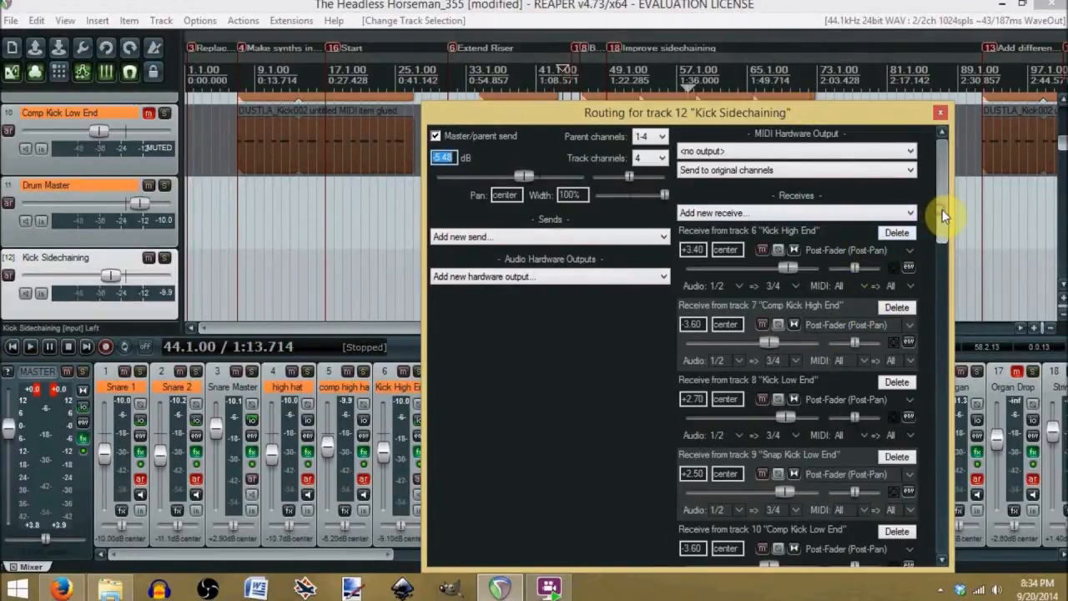
drag(942, 210, 945, 218)
scroll(949, 234, down, 3)
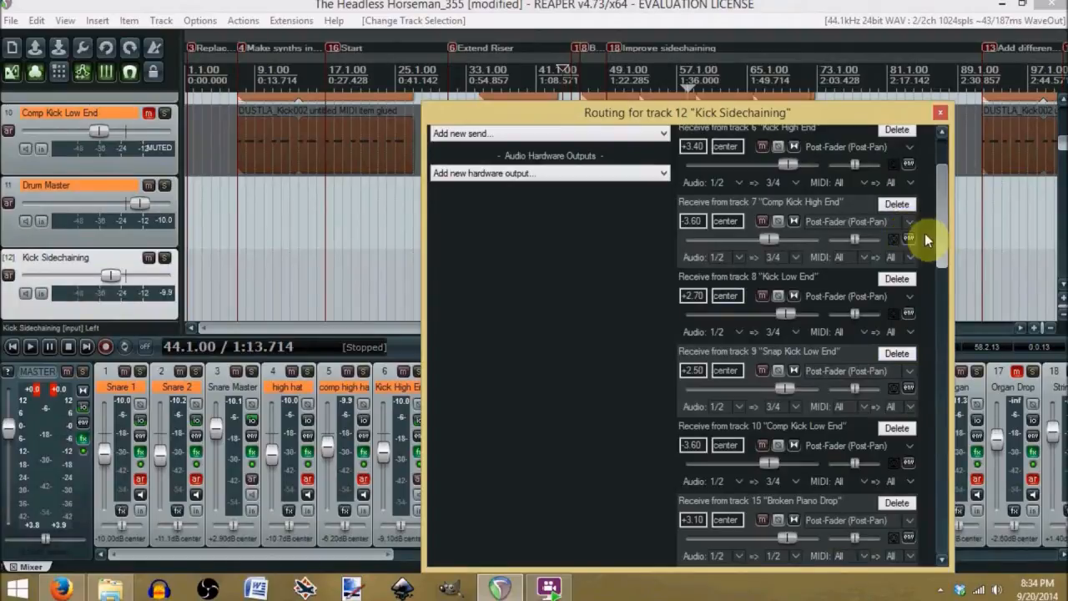
scroll(953, 219, up, 3)
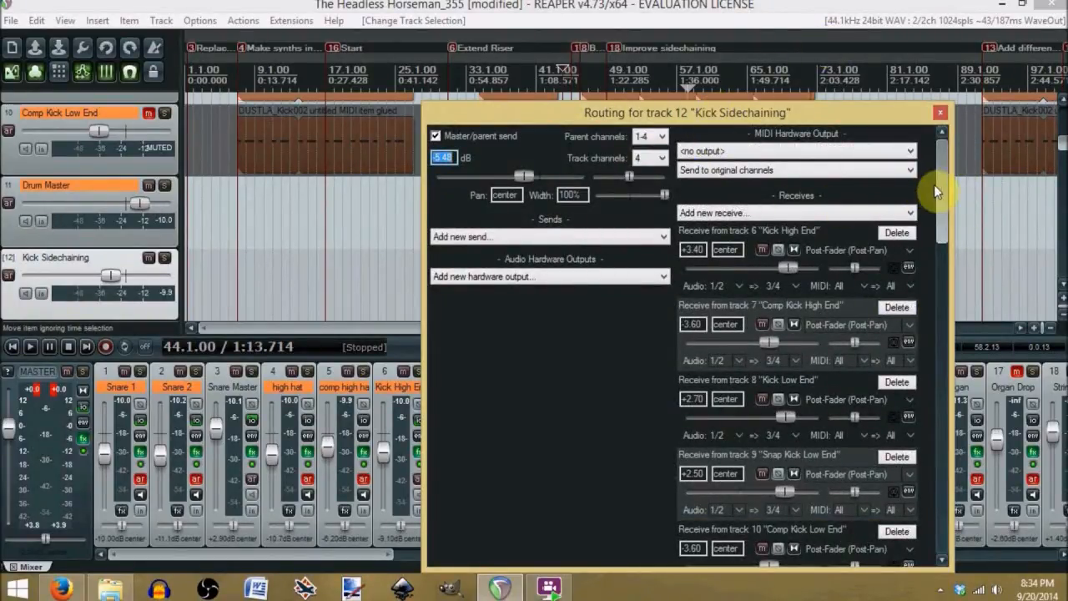
drag(938, 186, 950, 210)
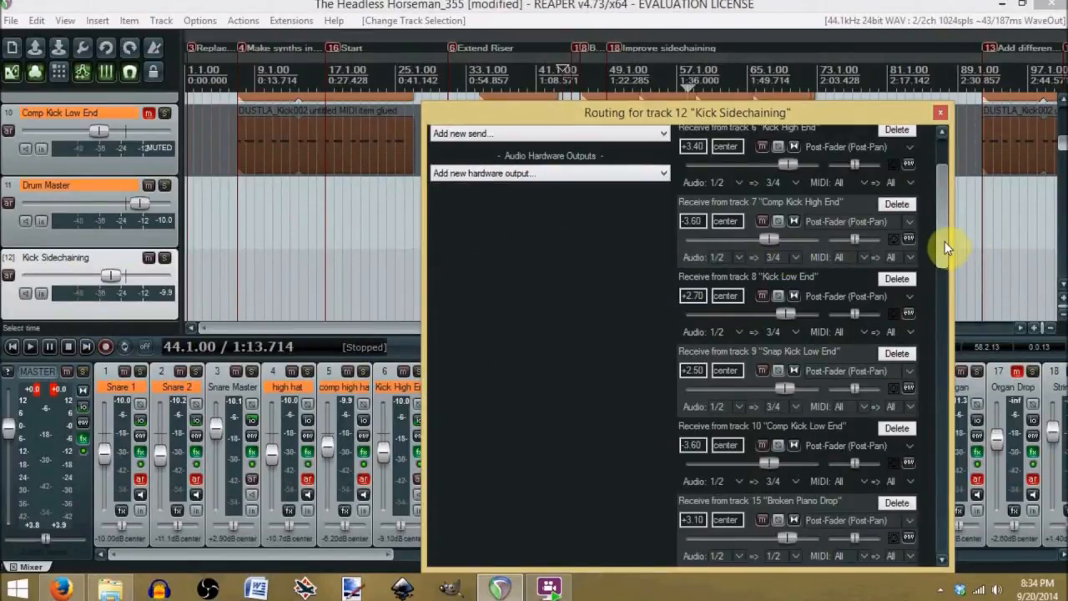
scroll(942, 217, up, 3)
scroll(942, 218, up, 1)
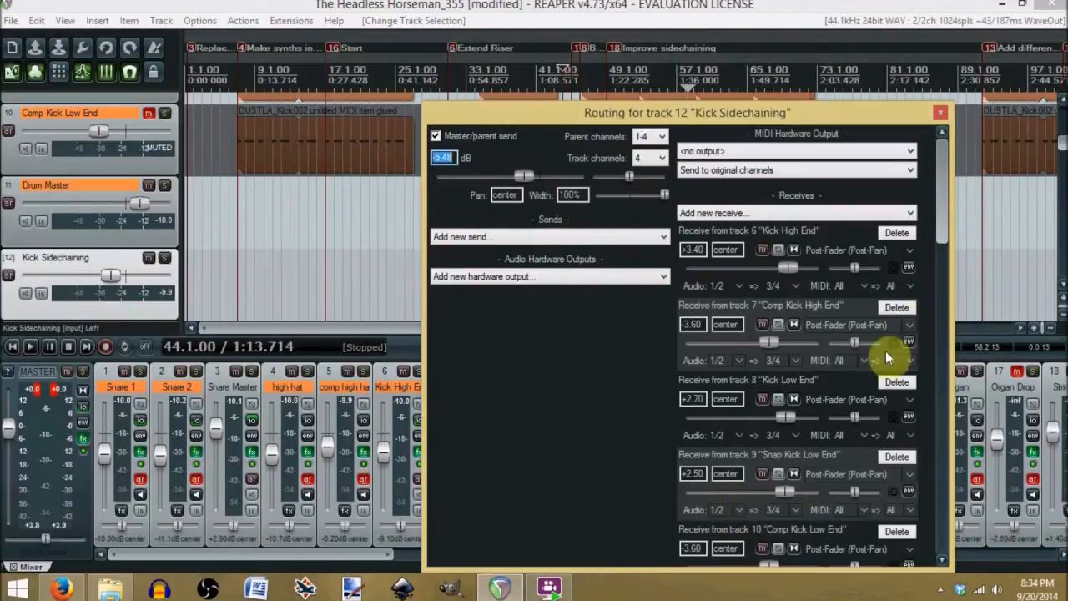
Compare the audio channels of the piano, strings and growl receives with those of the kick receives, and close the routing window
drag(937, 222, 964, 292)
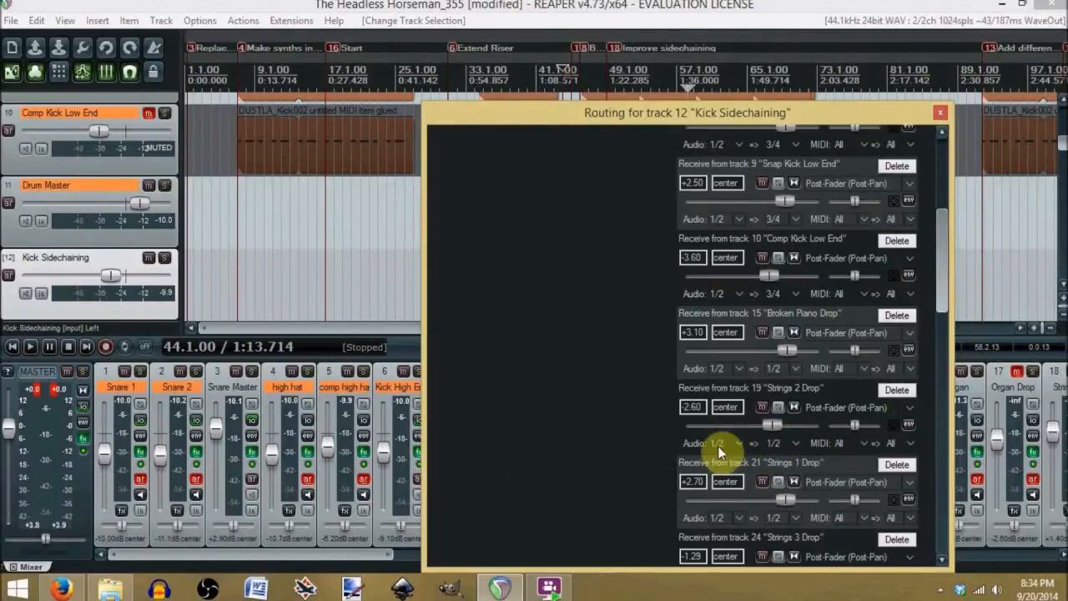
drag(939, 241, 959, 152)
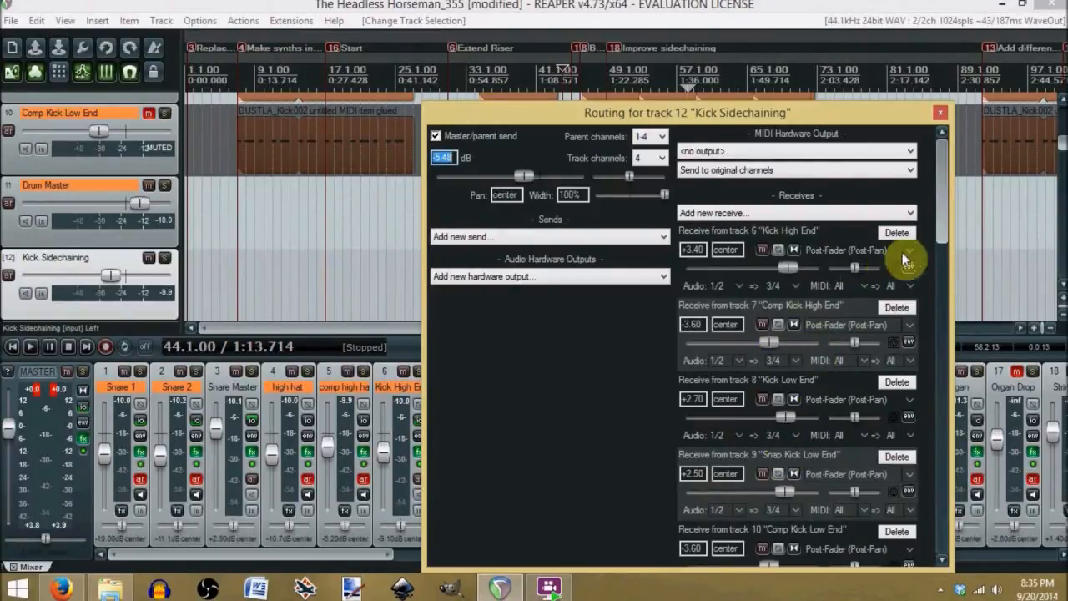
drag(943, 202, 946, 305)
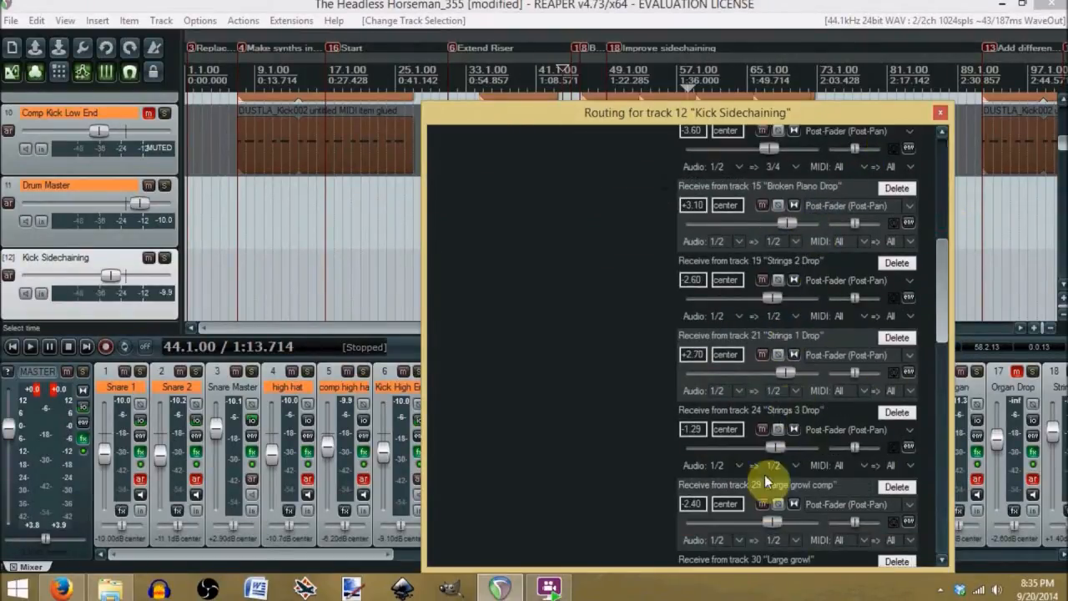
click(595, 334)
drag(948, 294, 935, 157)
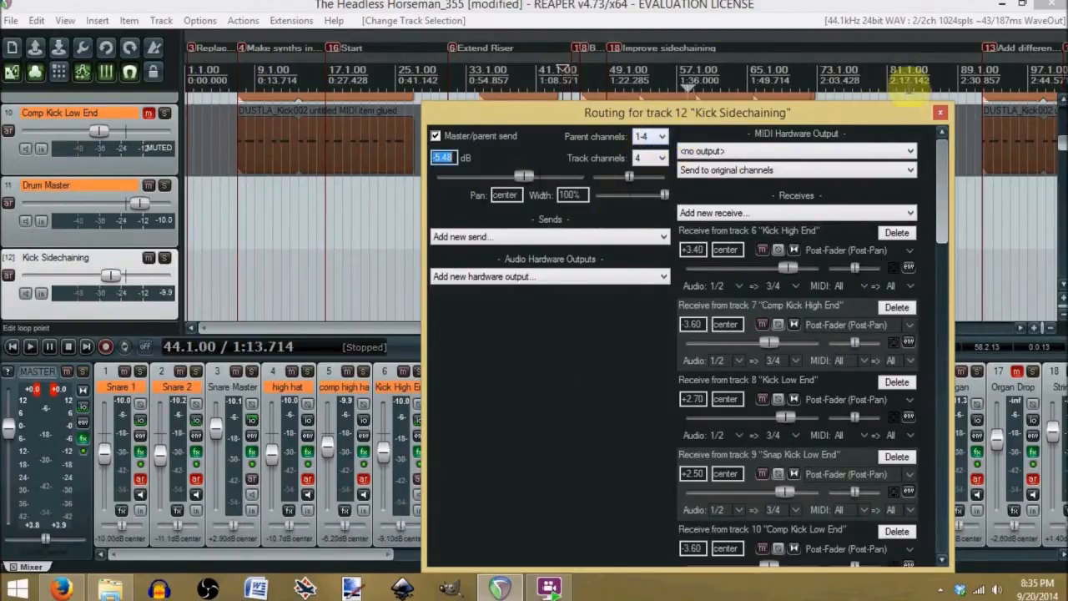
click(940, 112)
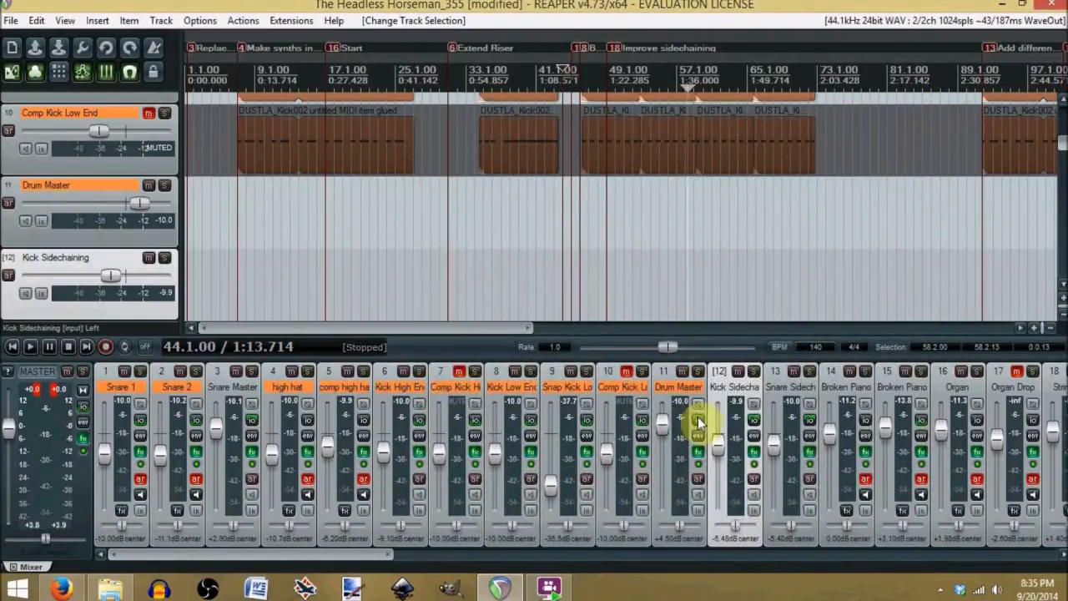
Check the Drum Master track's routing, including its parent and track channels, and close it
click(666, 394)
click(697, 419)
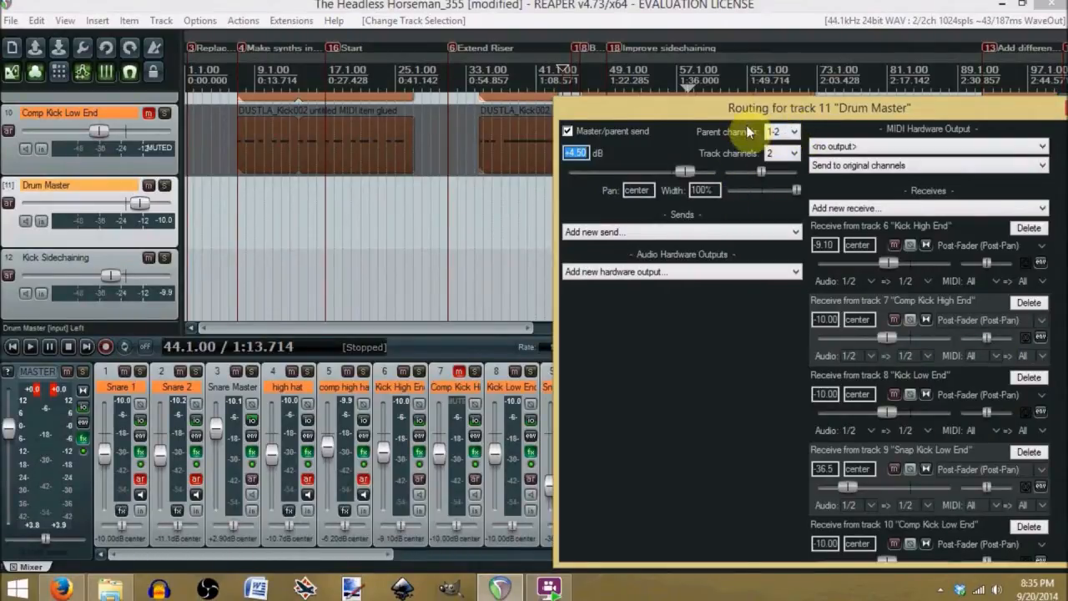
drag(802, 113, 632, 114)
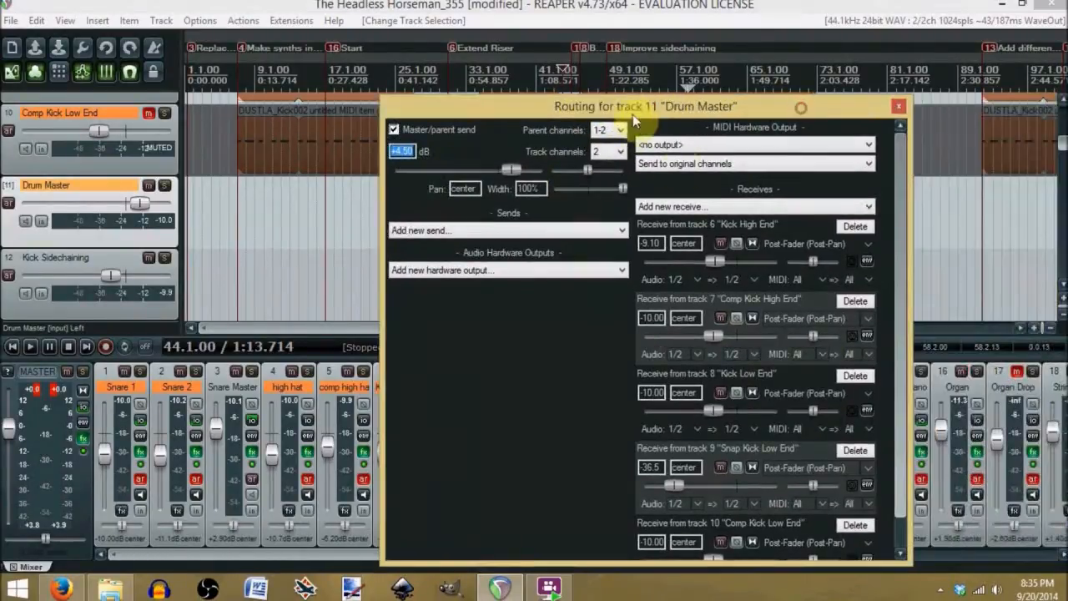
click(897, 108)
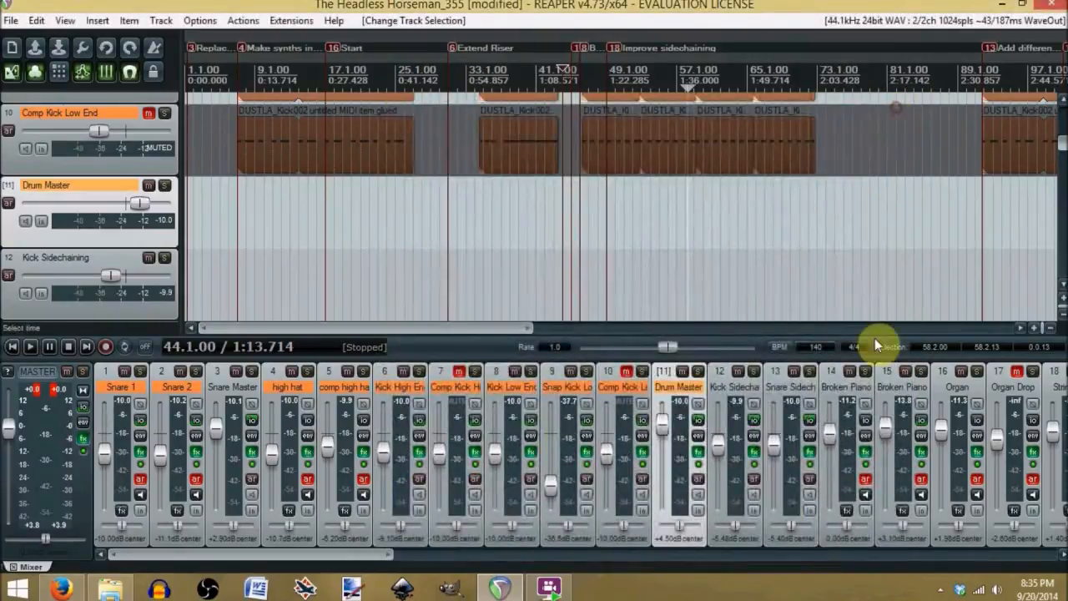
Look briefly at the Kick Sidechaining track's effects chain and its routing, closing both windows
click(711, 385)
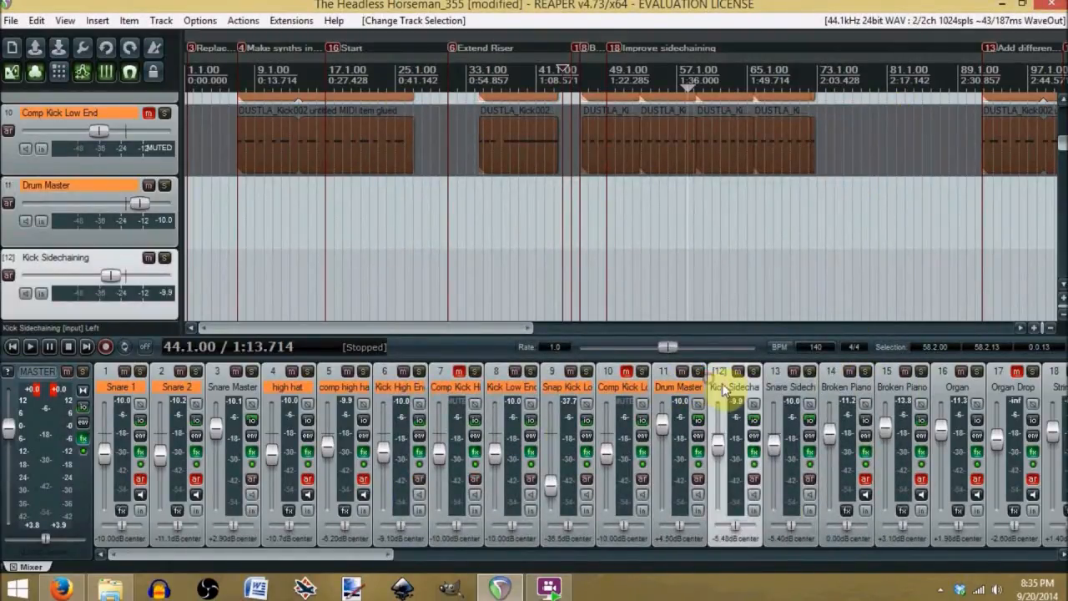
click(753, 453)
click(882, 152)
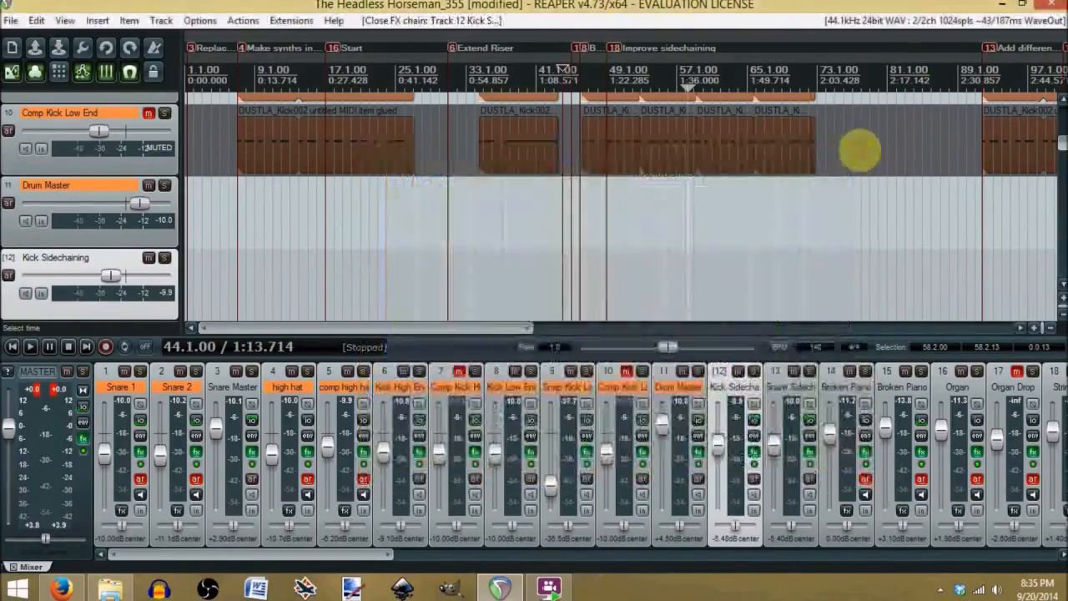
click(753, 419)
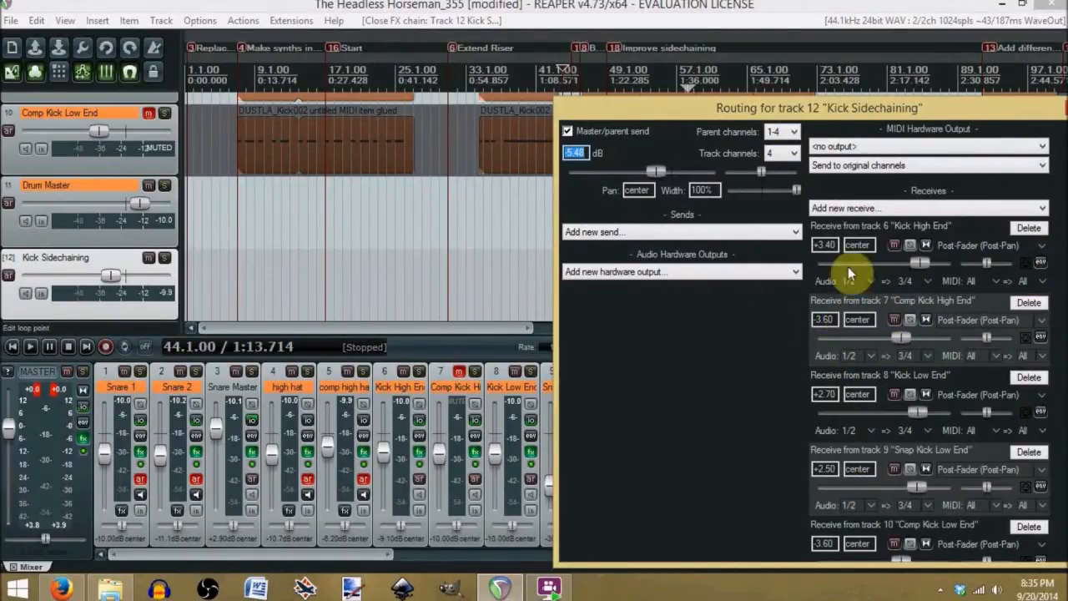
click(1058, 114)
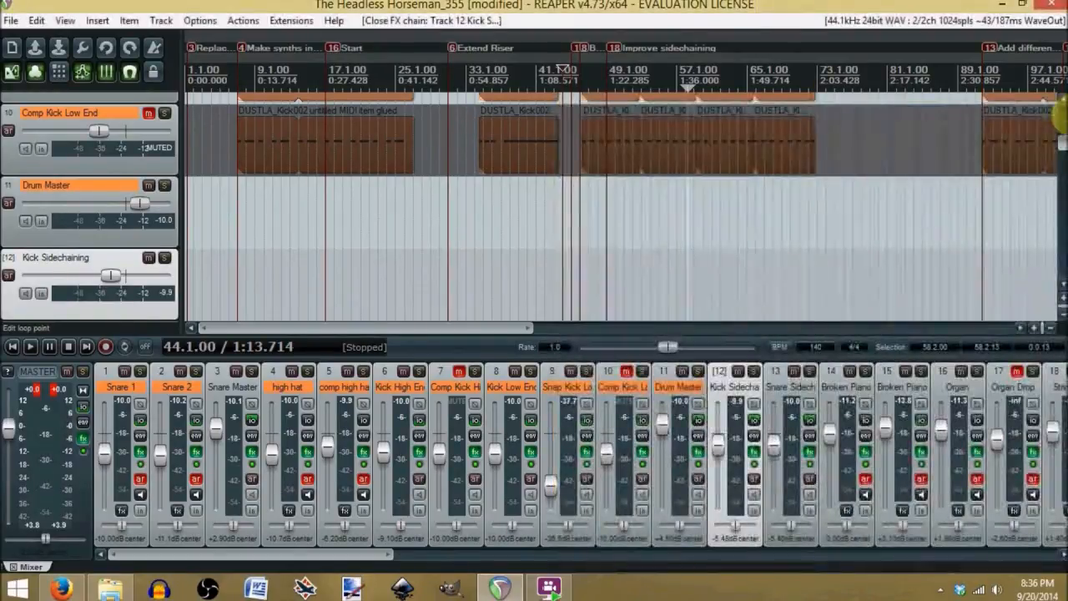
Open the ReaComp effect on the Kick Sidechaining track and set its detector input to Auxiliary Input L+R
click(753, 453)
mouse_move(589, 169)
mouse_down()
mouse_move(346, 105)
mouse_move(389, 241)
mouse_move(489, 124)
mouse_move(588, 136)
mouse_move(578, 185)
mouse_up()
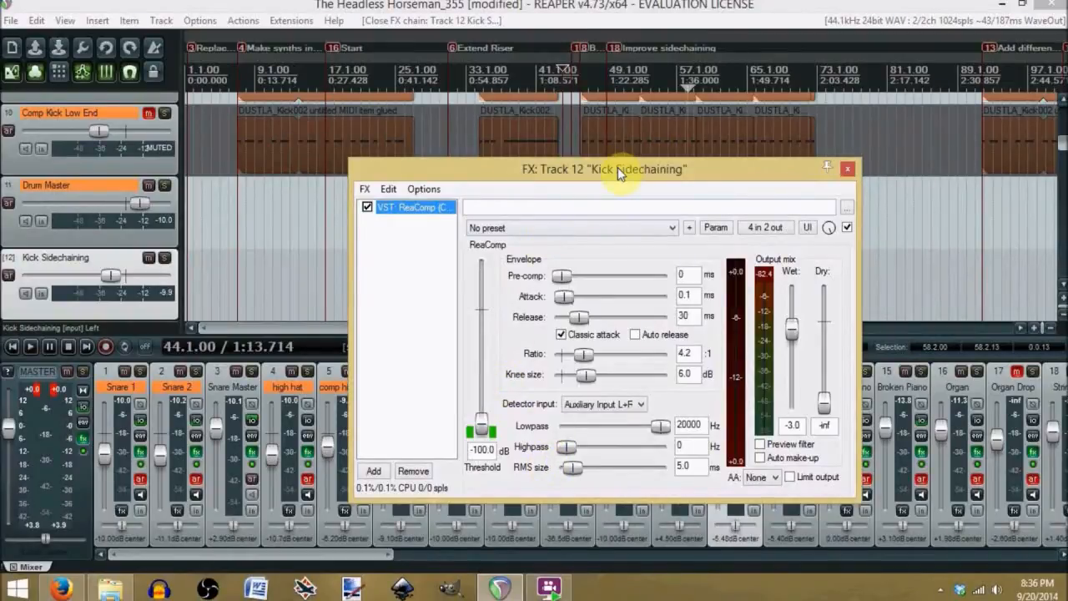
drag(618, 167, 611, 110)
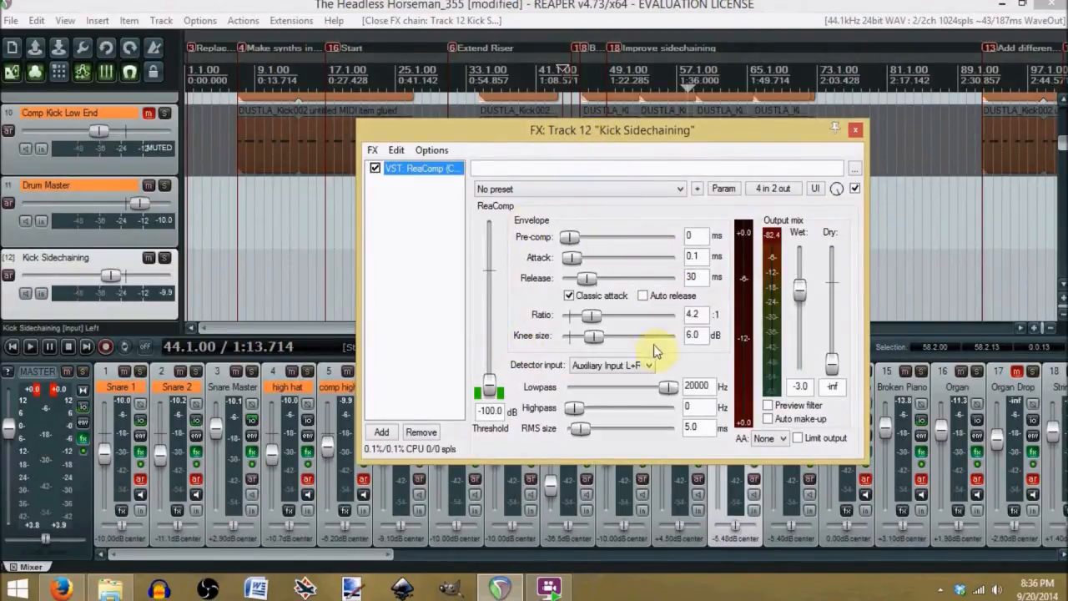
click(635, 365)
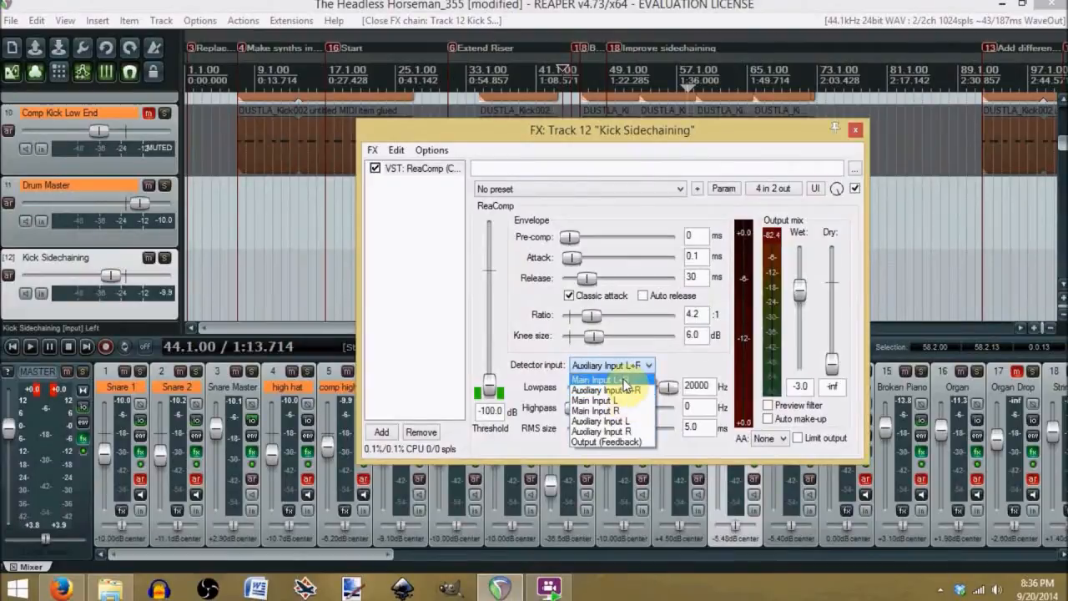
click(623, 380)
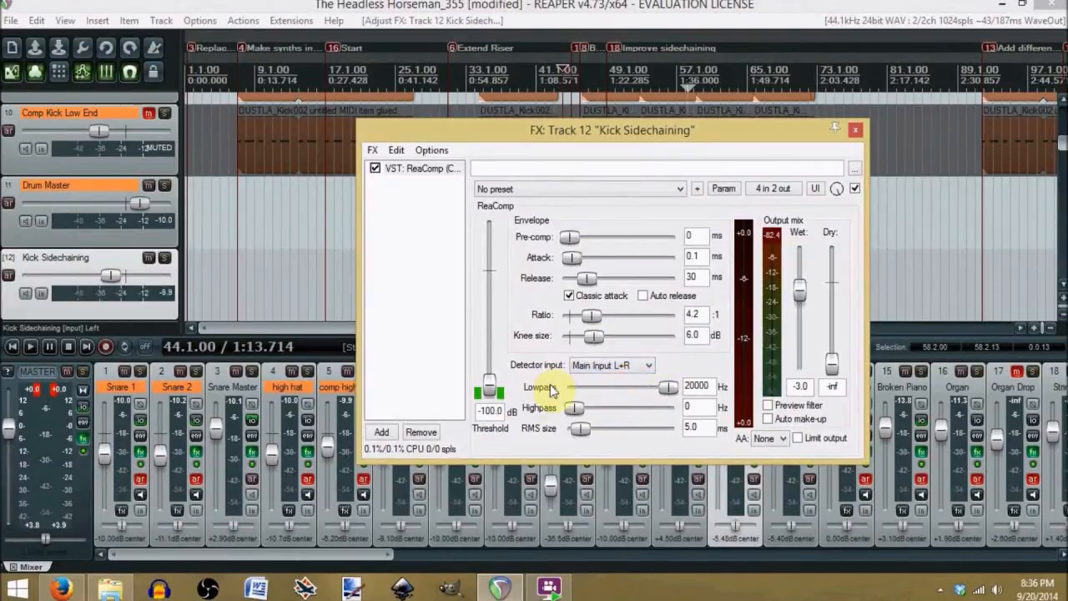
click(648, 366)
click(650, 372)
click(648, 367)
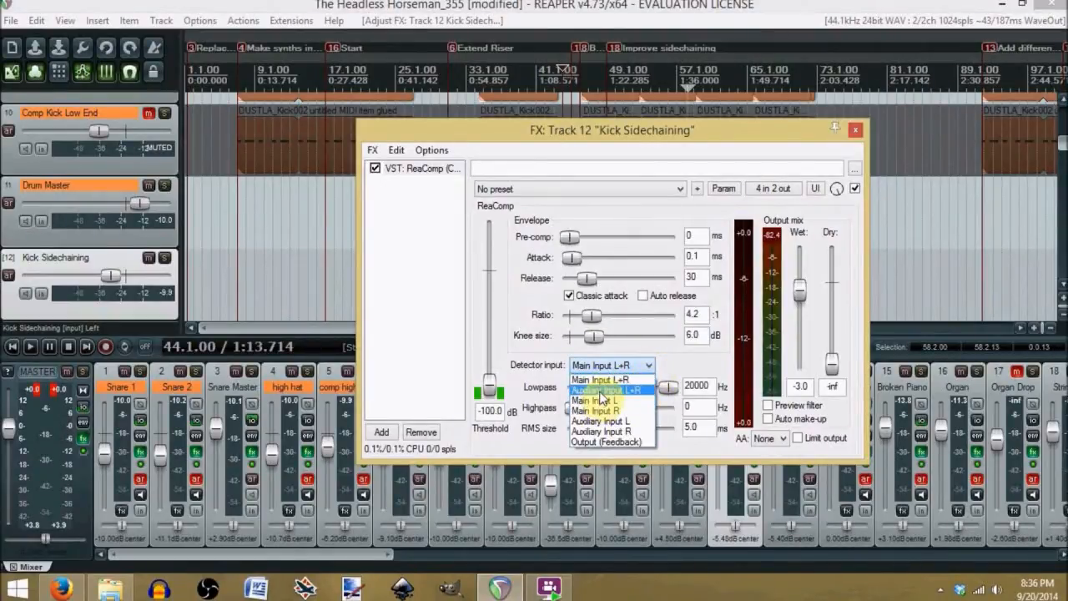
click(602, 389)
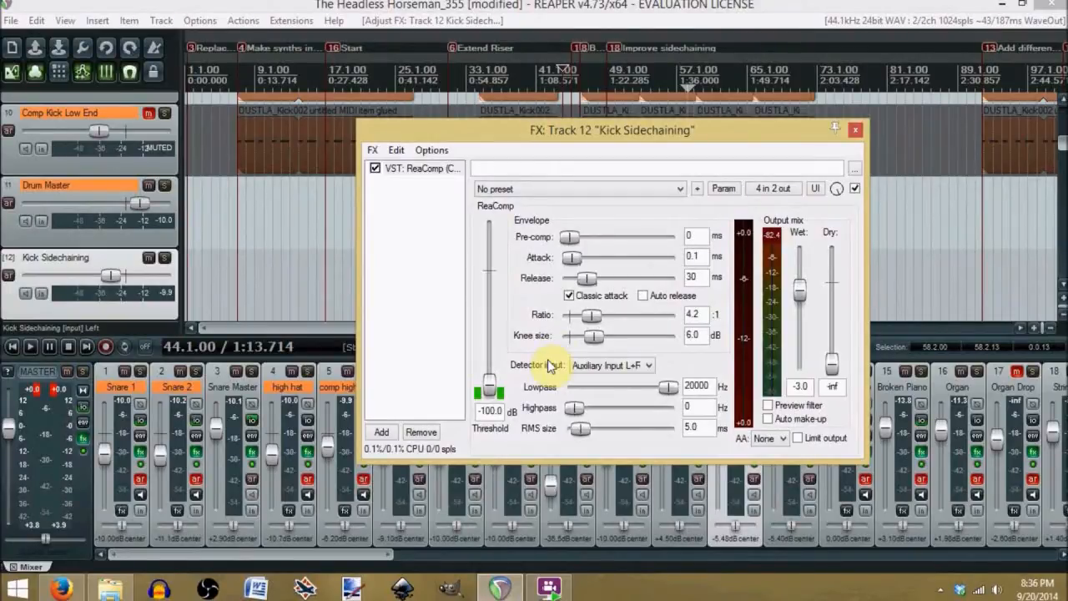
Review the compressor's ratio, knee size and lowpass settings without changing them
drag(655, 134, 519, 84)
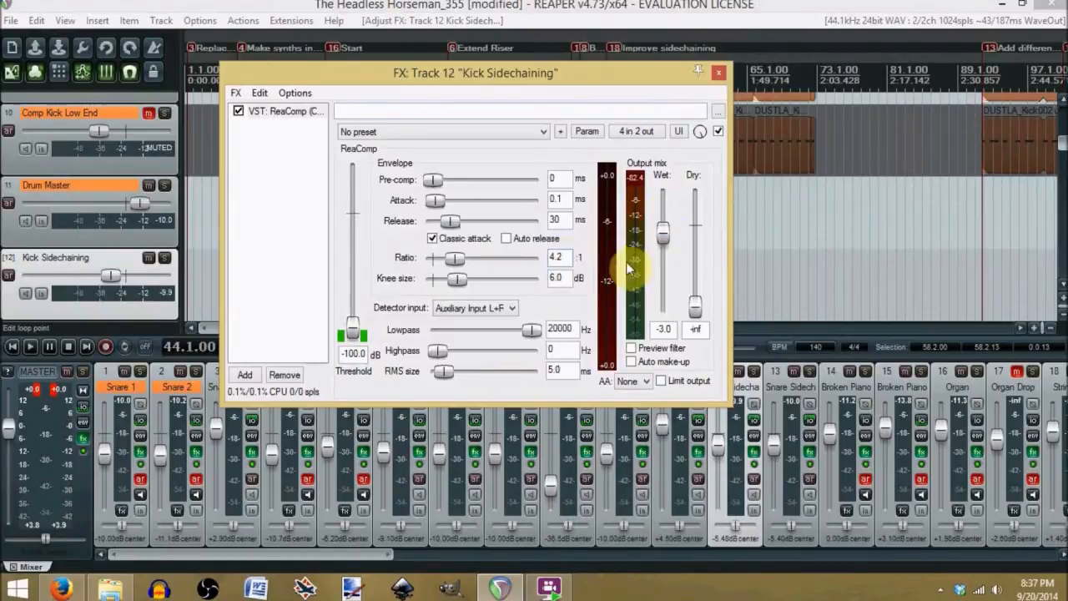
click(554, 258)
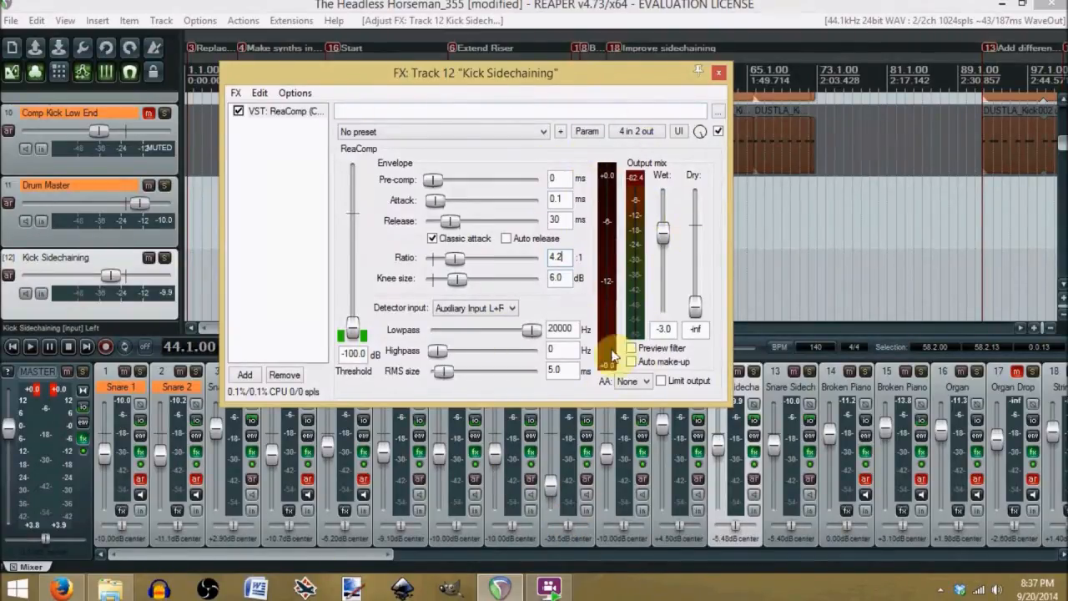
double_click(555, 257)
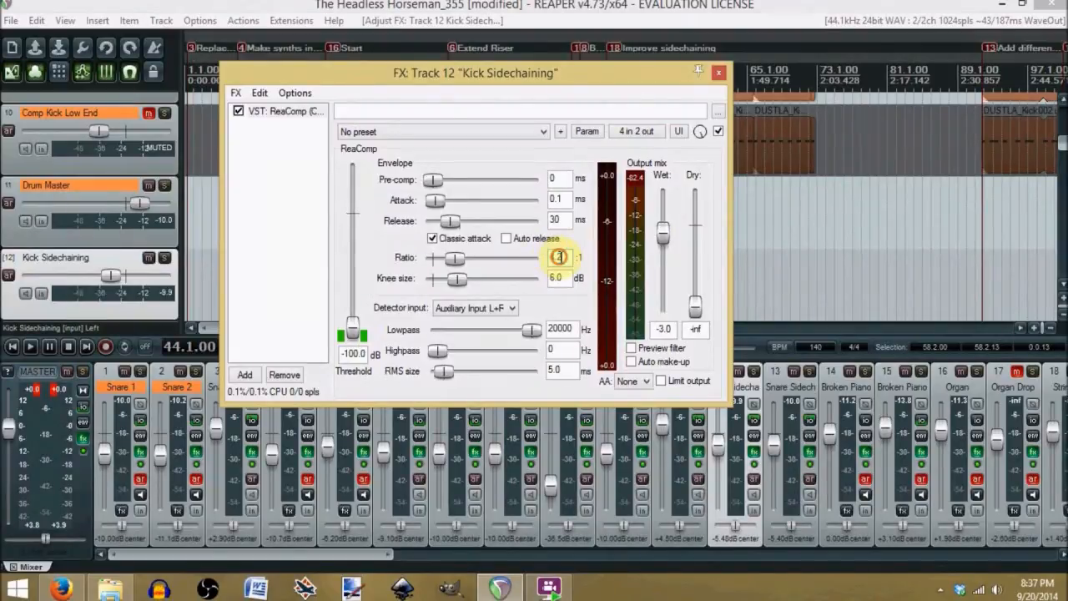
double_click(553, 276)
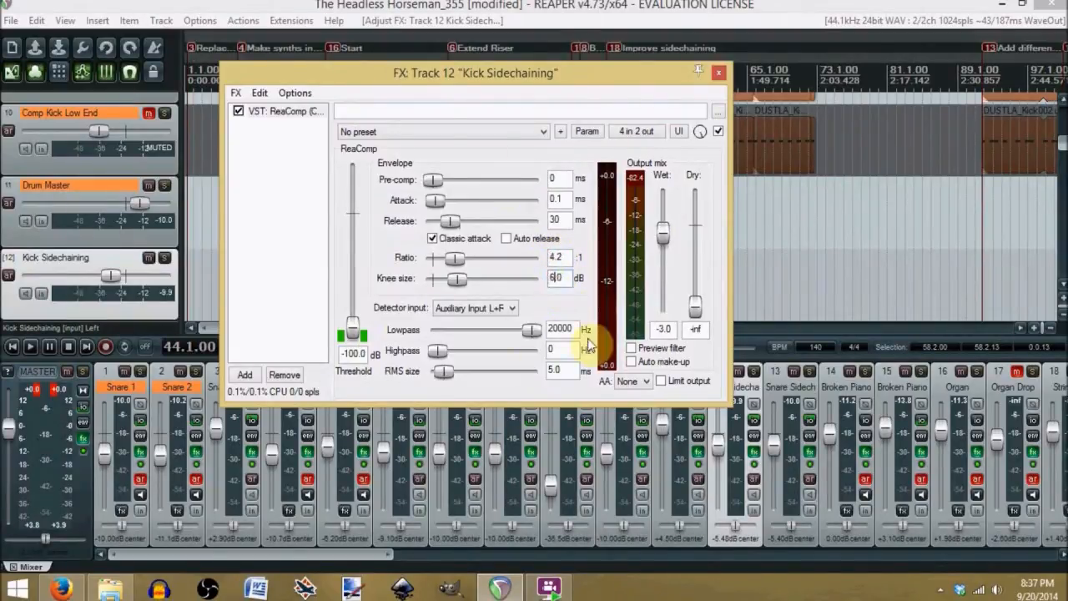
click(550, 331)
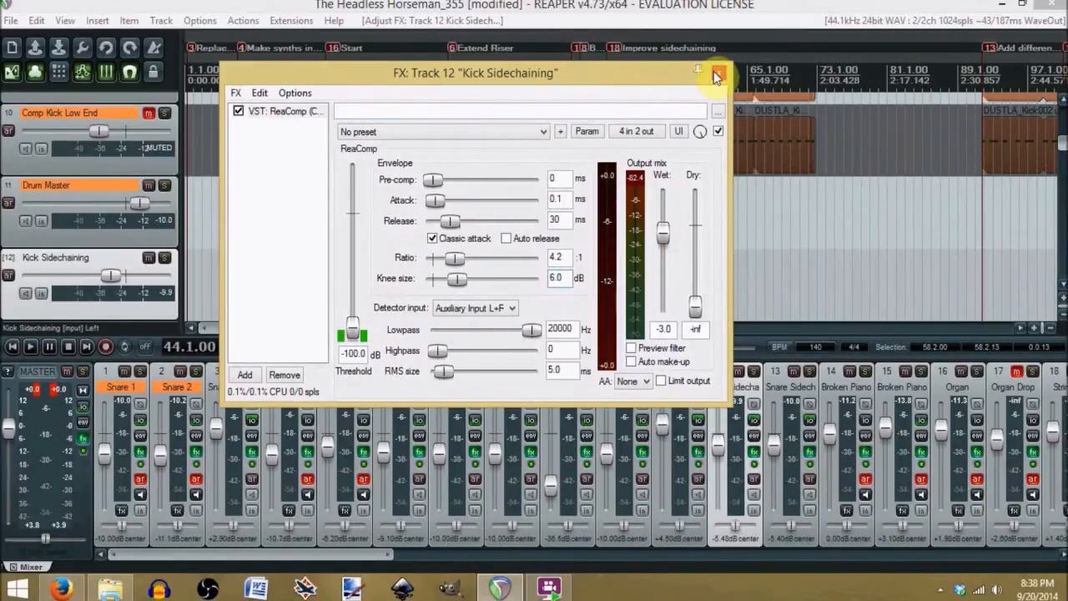
Close the Kick Sidechaining track's effects window, look at the ReaComp settings on the Snare Sidechaining track, and close them
drag(494, 79, 292, 62)
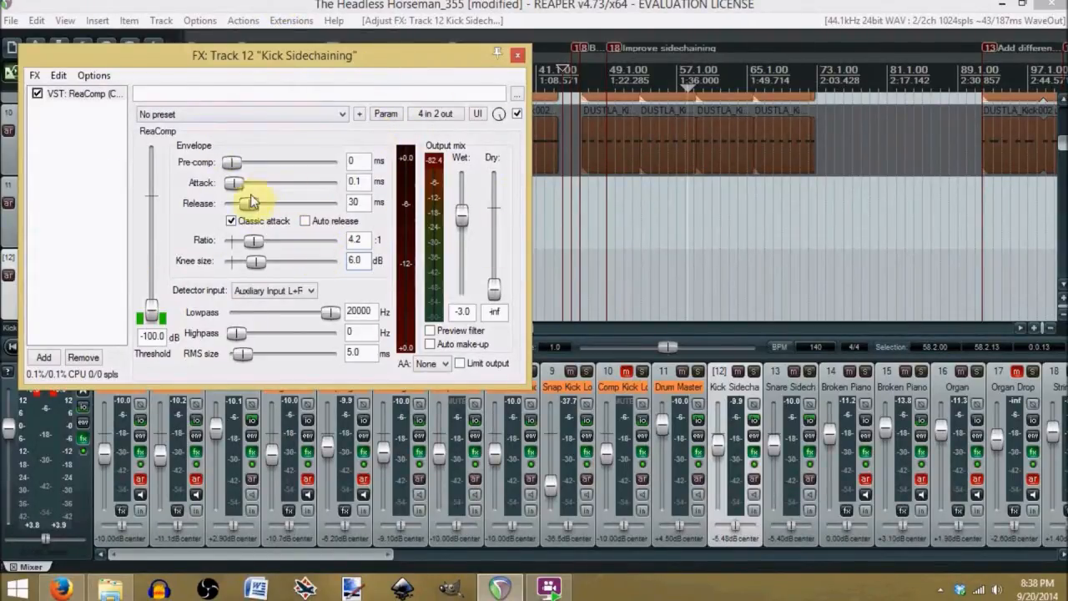
click(517, 55)
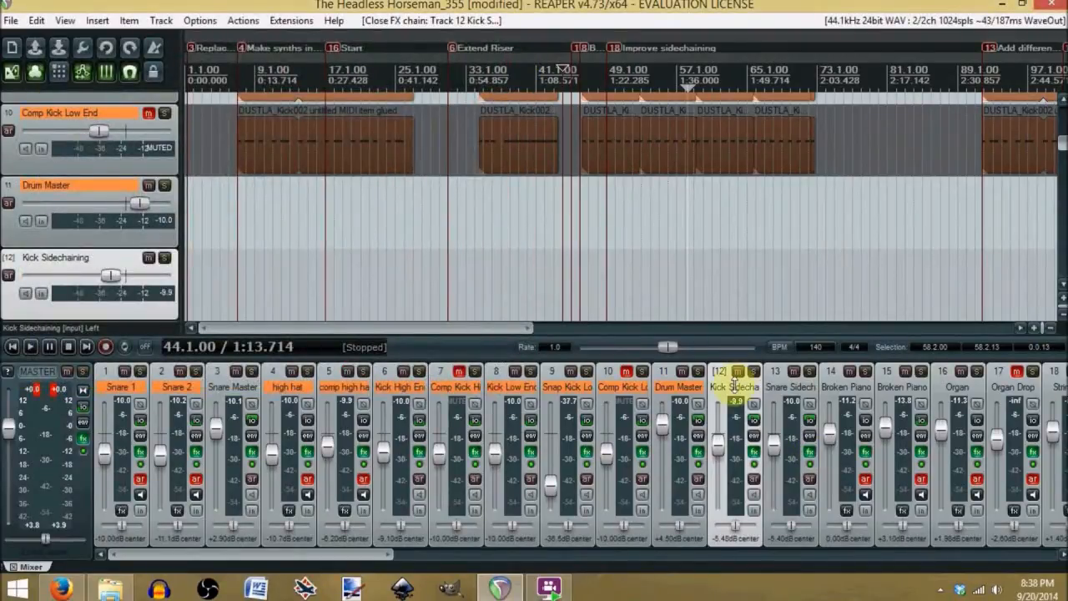
click(775, 372)
click(808, 453)
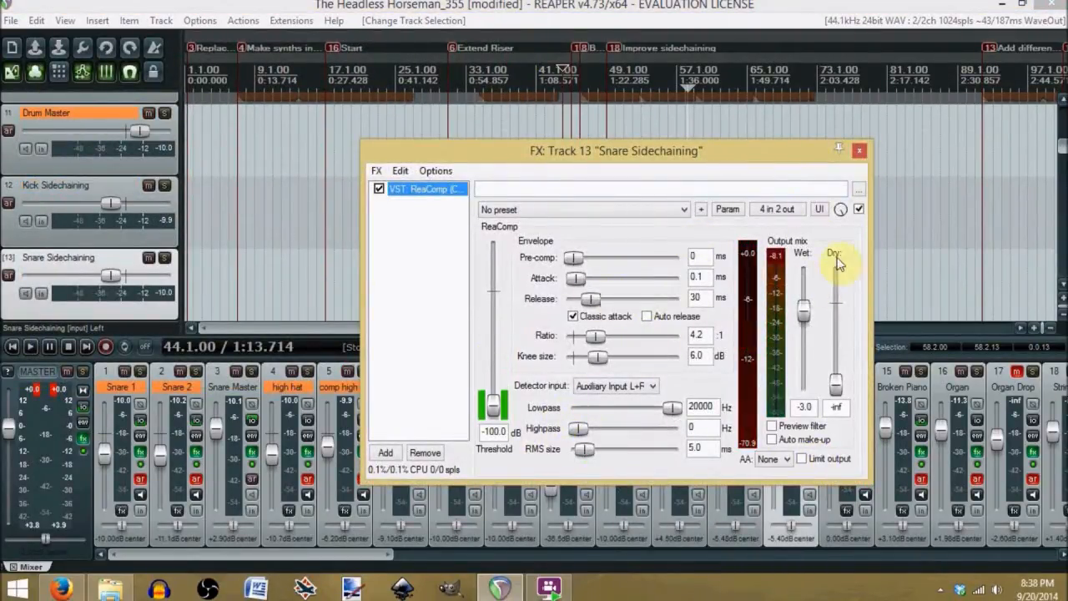
click(859, 152)
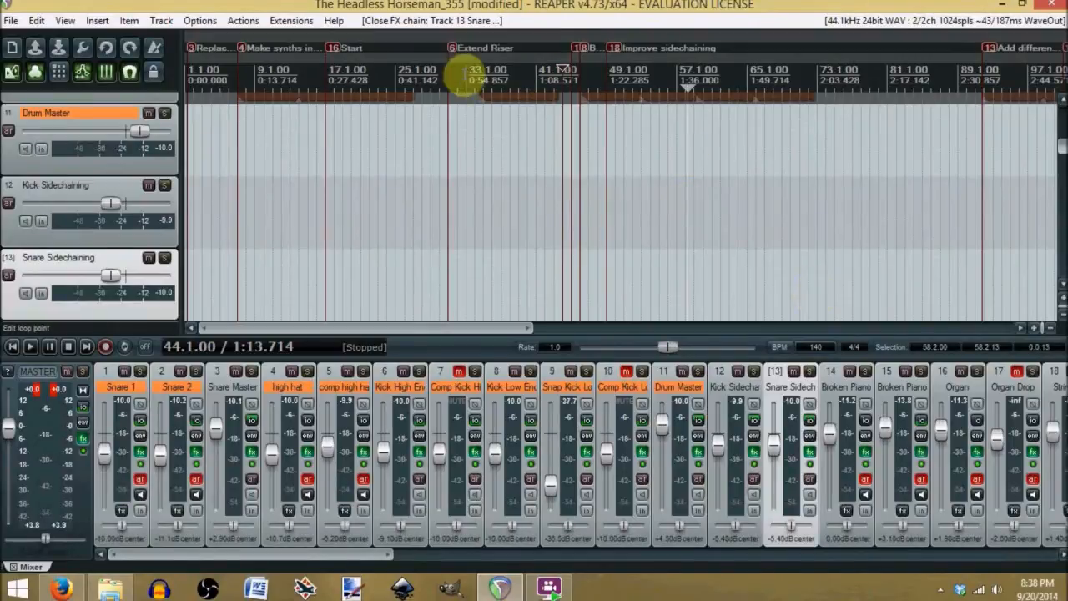
Zoom out to the whole song, select the Drum Master track, and hide the mixer to enlarge the arrangement
scroll(608, 239, down, 5)
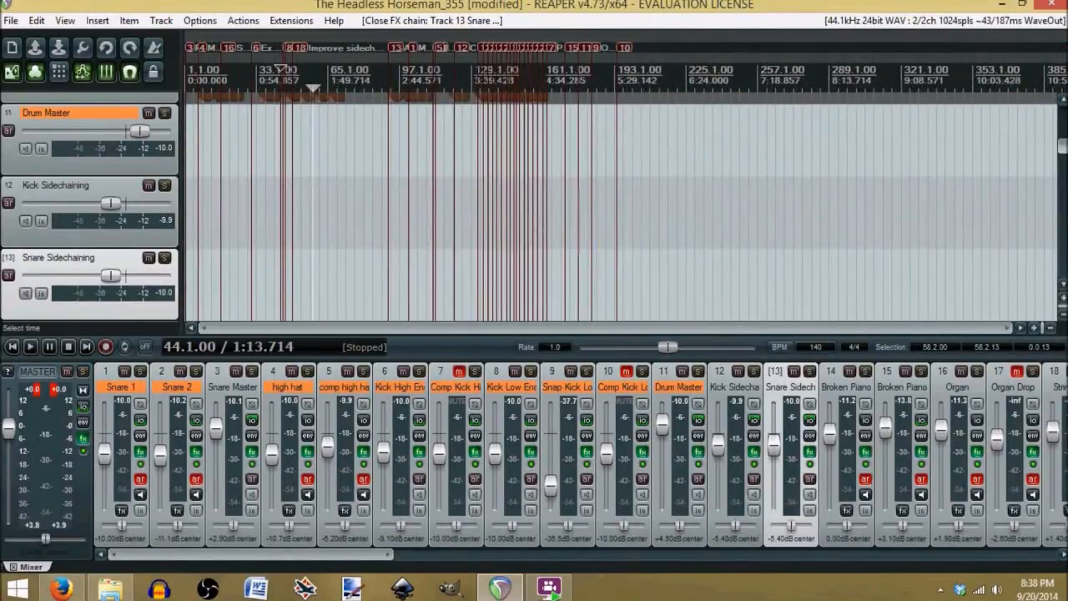
mouse_move(1053, 143)
mouse_down()
mouse_move(1061, 117)
mouse_move(1062, 146)
mouse_up()
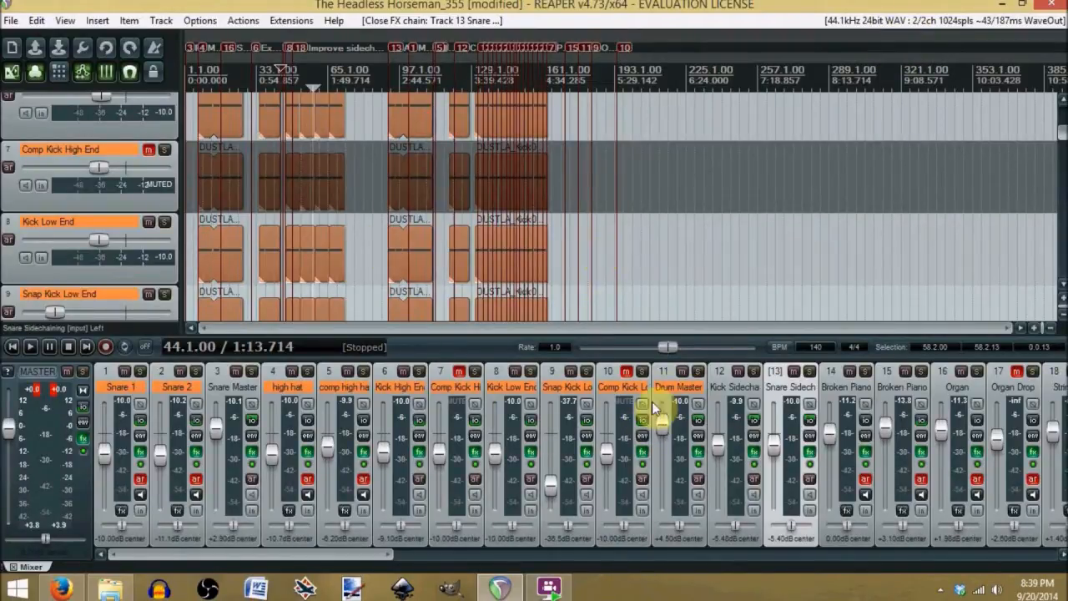
click(665, 380)
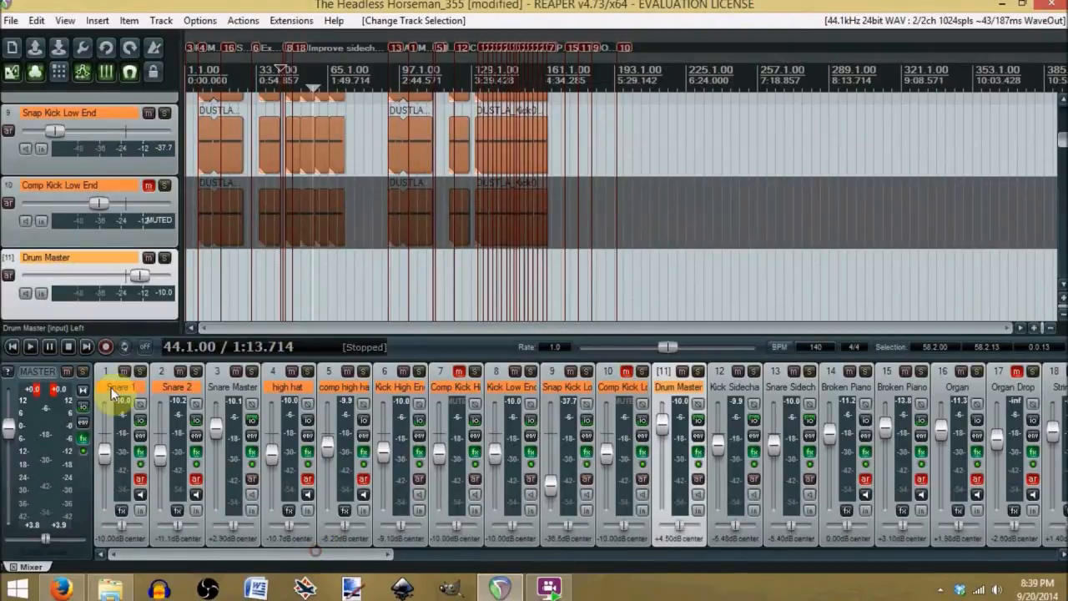
click(10, 568)
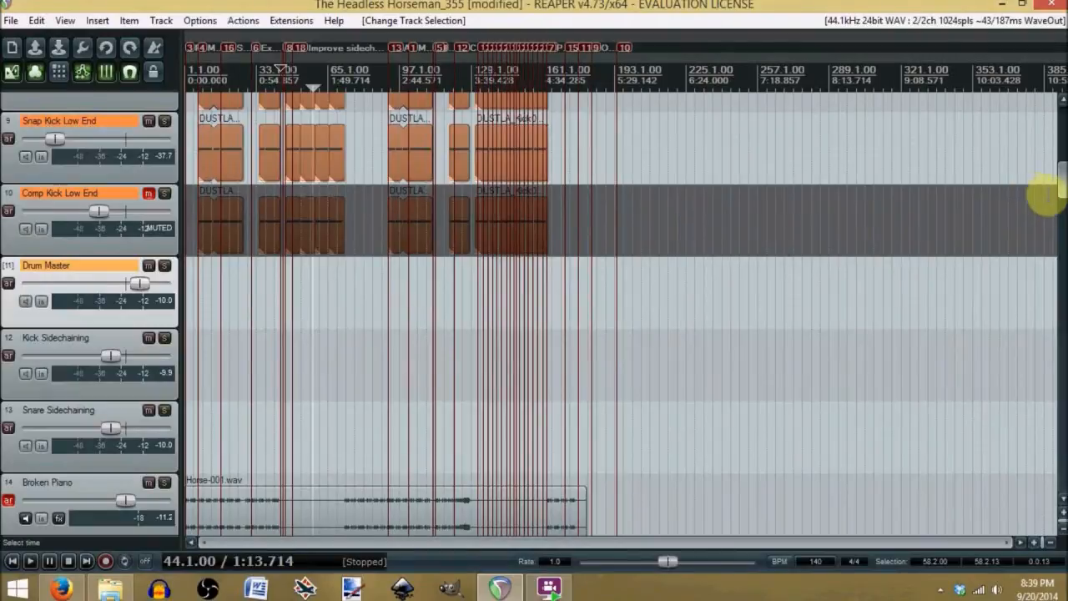
Look through the drum tracks and examine where the audio plays in the Broken Piano and Broken Piano Drop items
drag(1062, 196, 1062, 117)
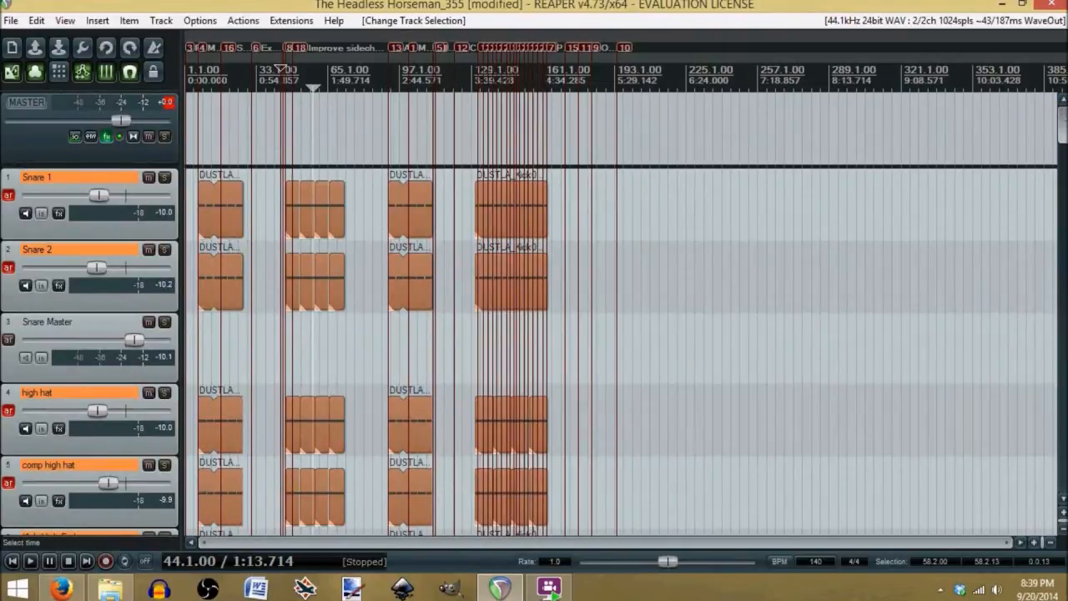
drag(1059, 121, 1062, 152)
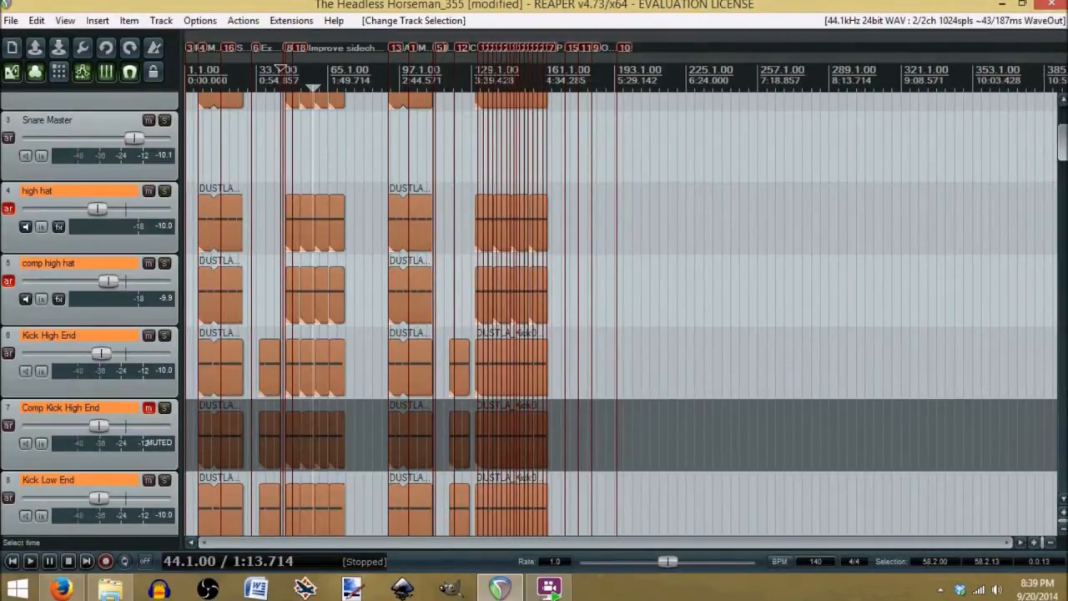
drag(1056, 121, 1060, 196)
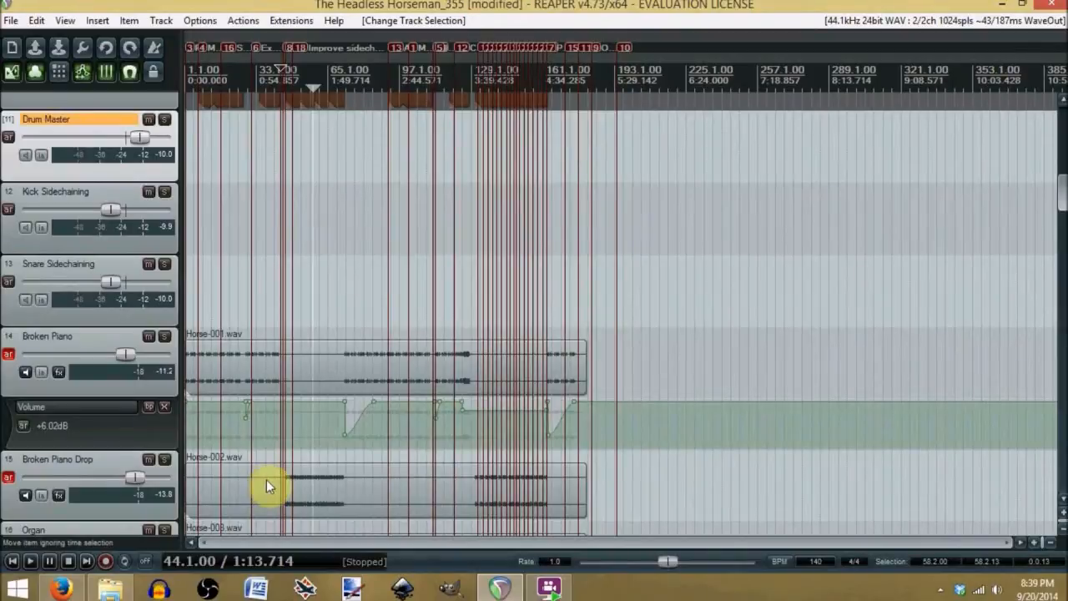
click(288, 486)
click(248, 370)
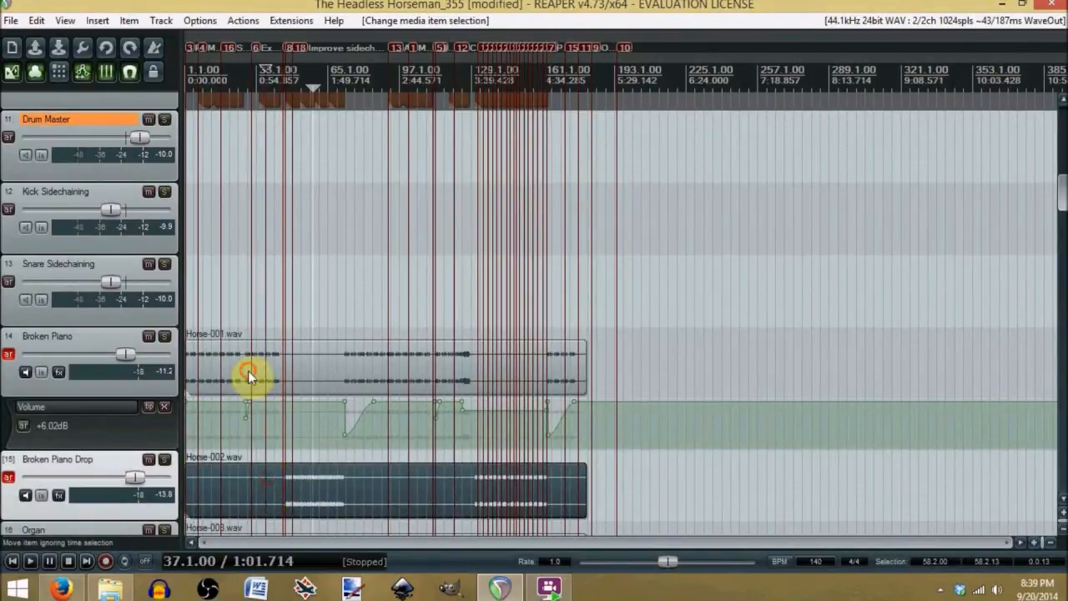
click(279, 484)
click(286, 362)
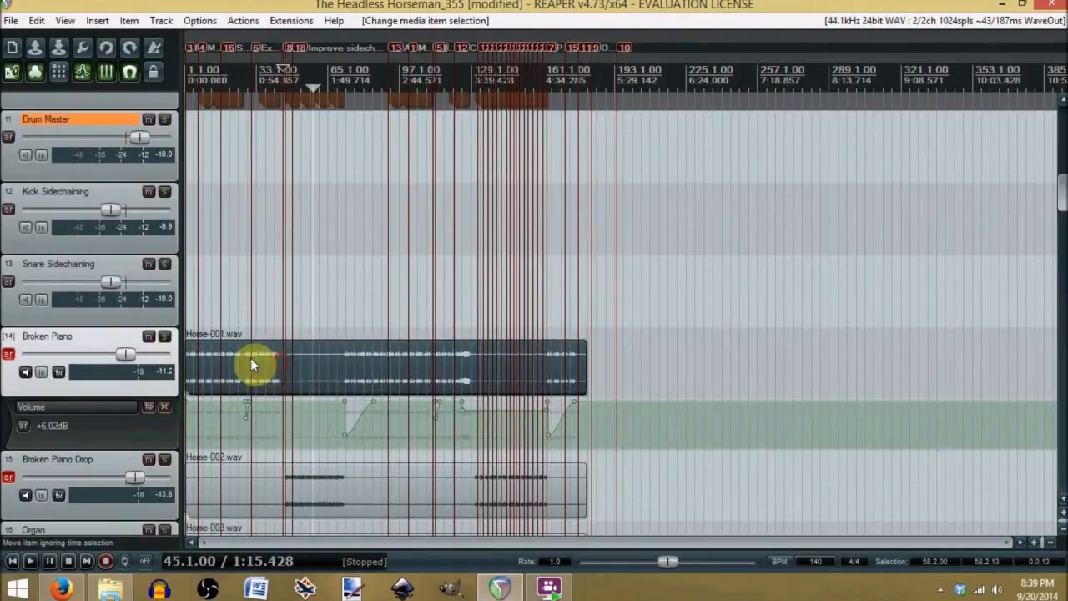
drag(252, 365, 273, 371)
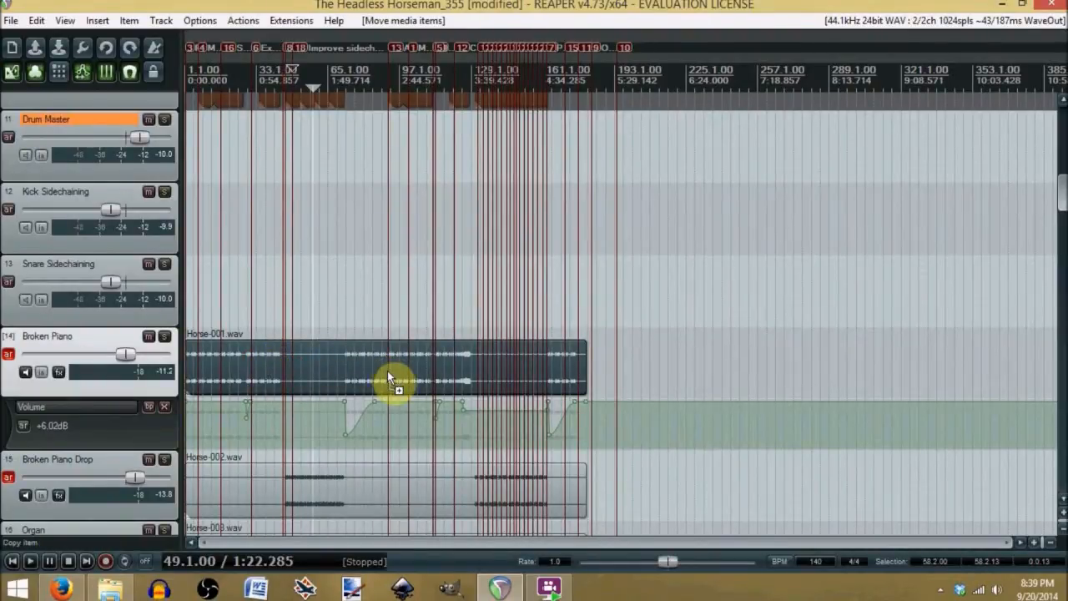
click(387, 373)
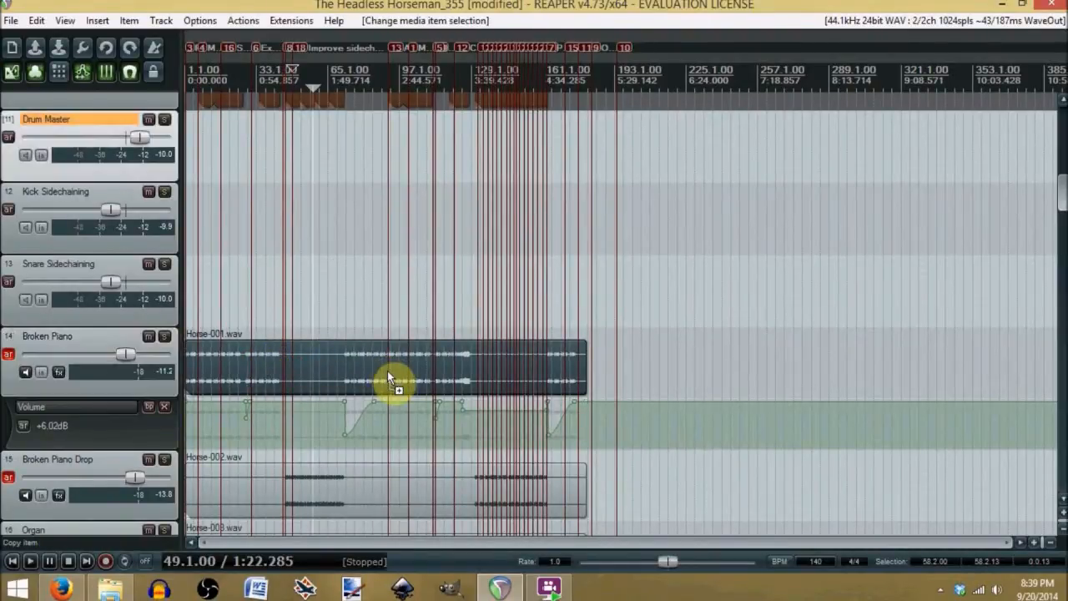
click(295, 476)
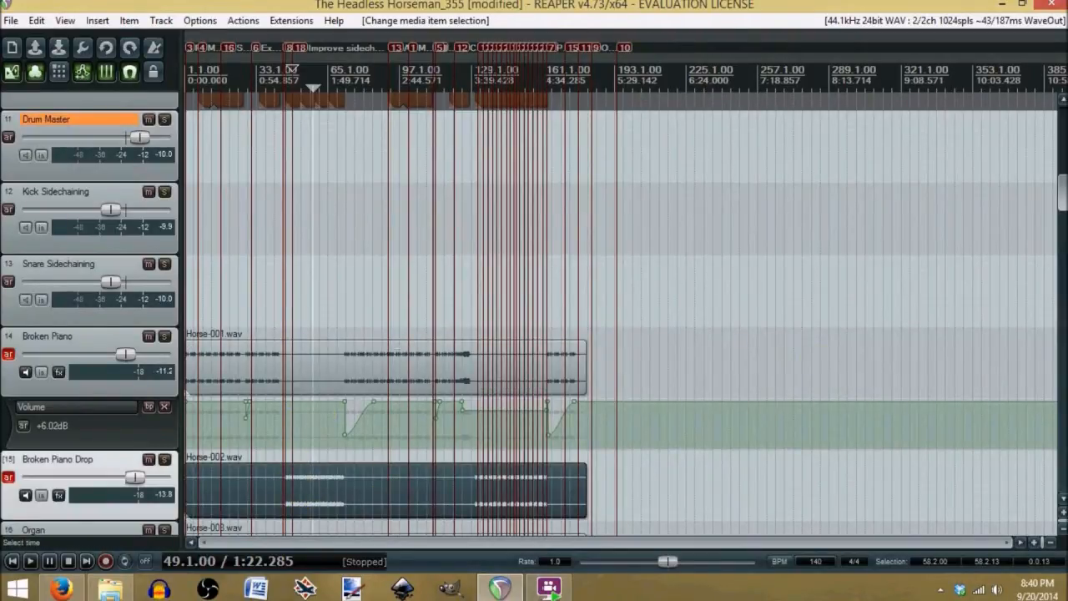
Return to the snare tracks, place the edit cursor at 91.4.00 to inspect that drum section, and move it to 129.1.00
drag(1061, 193, 1059, 60)
mouse_move(1061, 117)
mouse_down()
mouse_move(1061, 224)
mouse_move(1053, 105)
mouse_move(1051, 317)
mouse_move(1027, 217)
mouse_move(1029, 162)
mouse_move(1060, 108)
mouse_up()
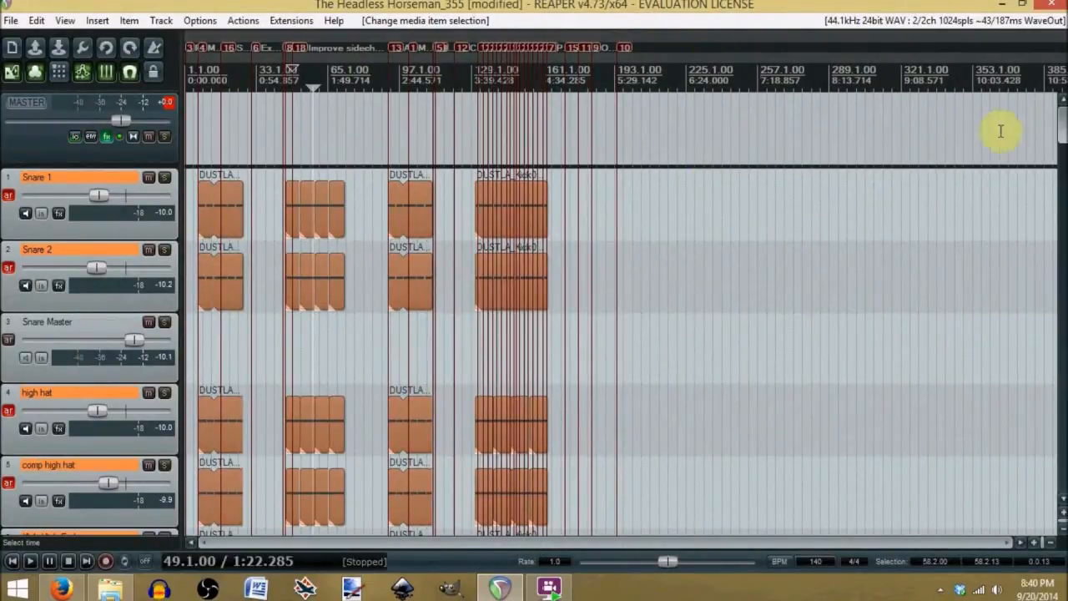
drag(1062, 134, 1051, 112)
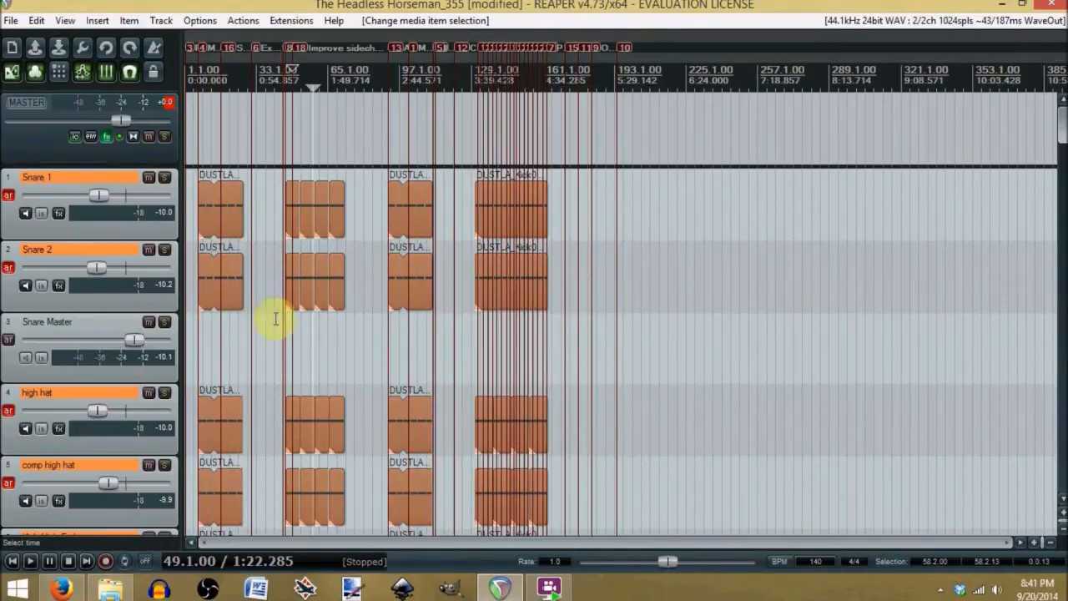
click(471, 77)
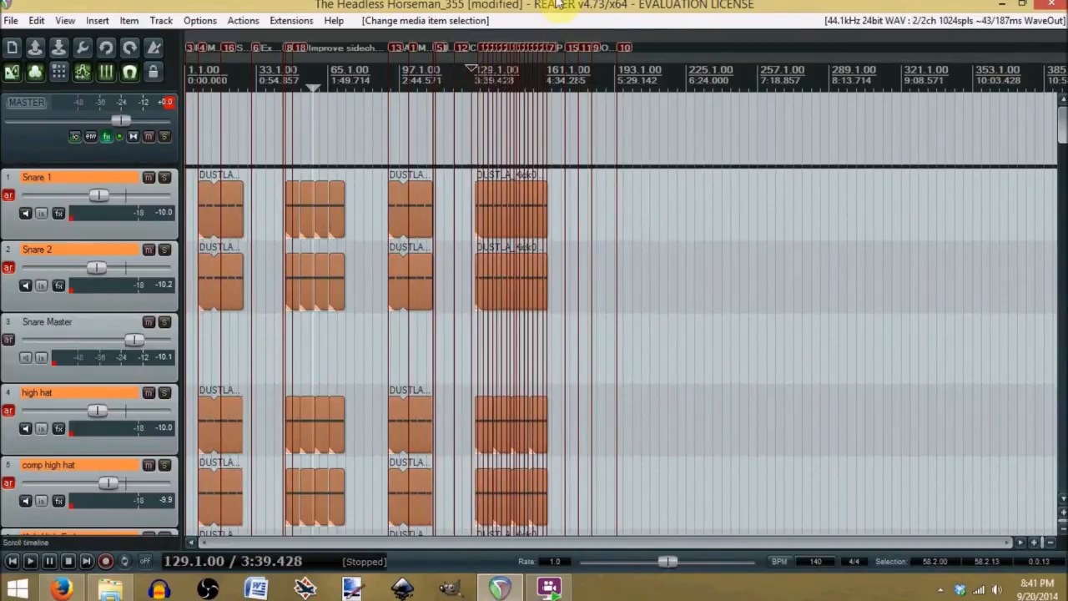
click(386, 77)
scroll(572, 274, up, 6)
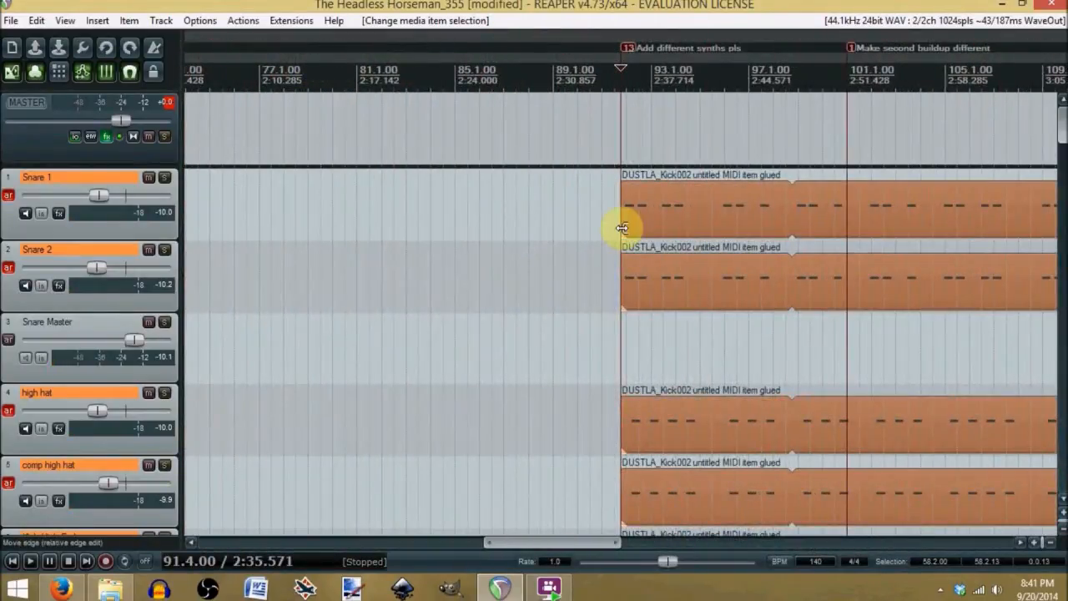
scroll(624, 227, down, 4)
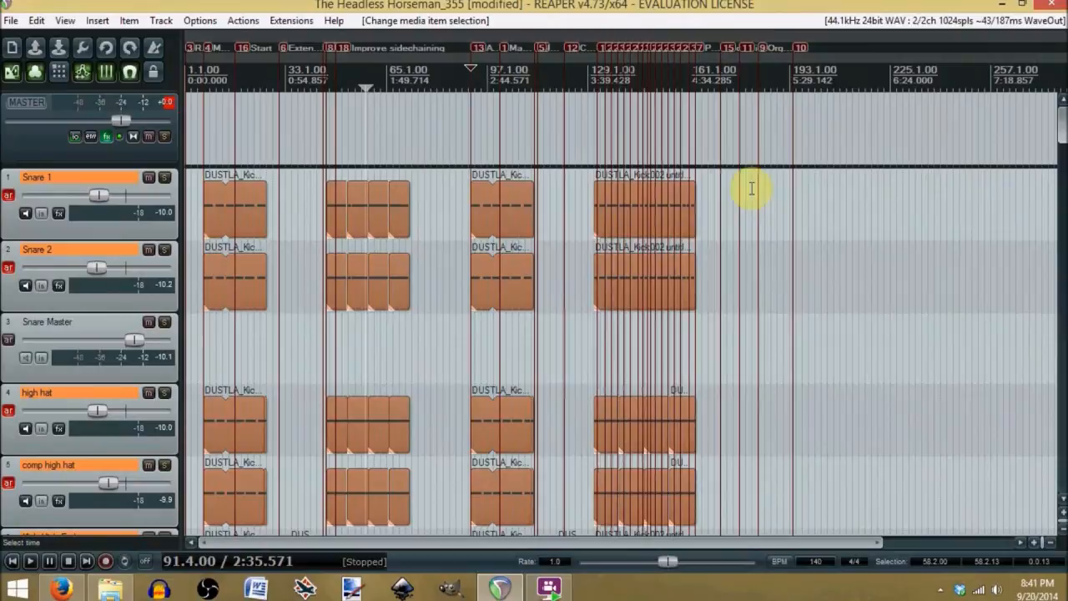
click(591, 73)
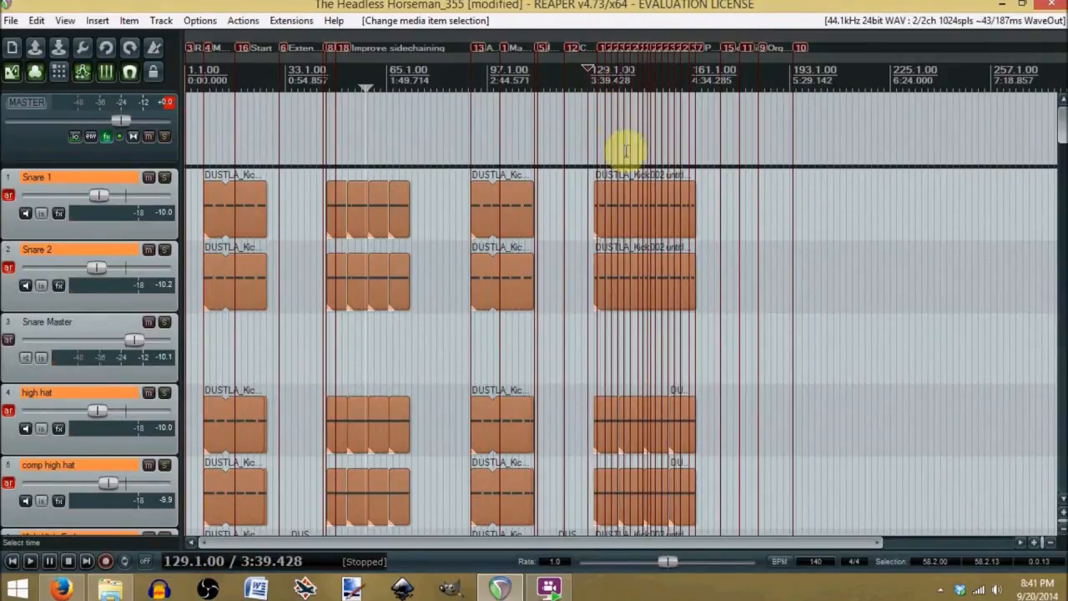
scroll(770, 223, up, 4)
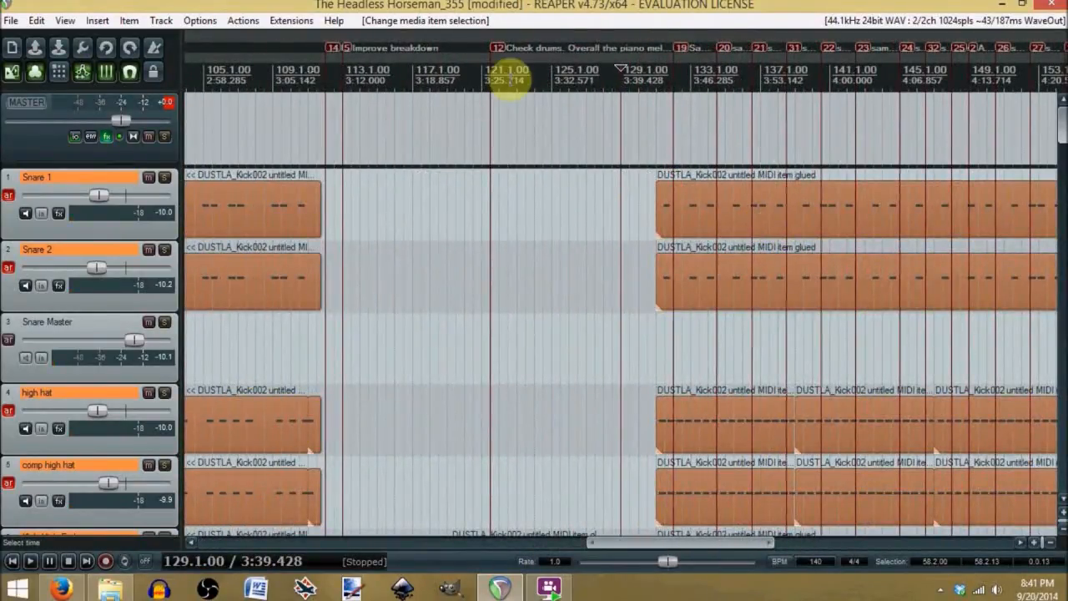